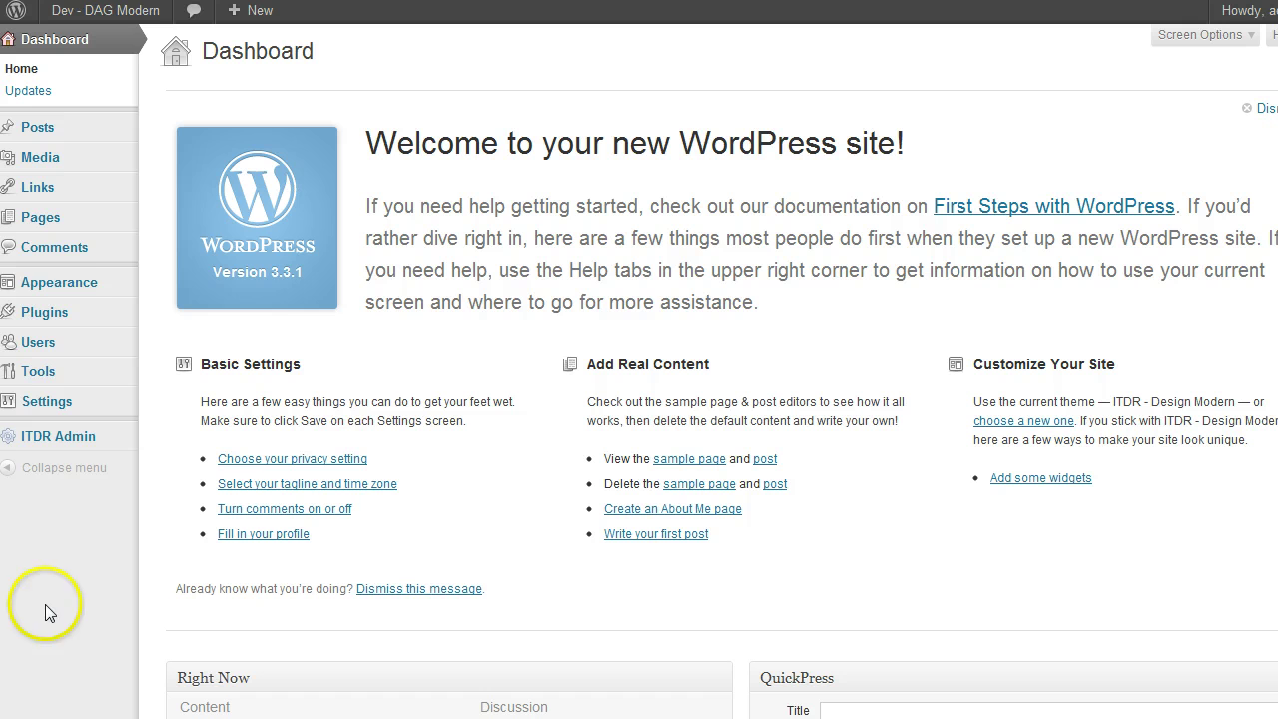
Reveal the Appearance submenu in the Dashboard's admin sidebar.
mouse_move(100, 284)
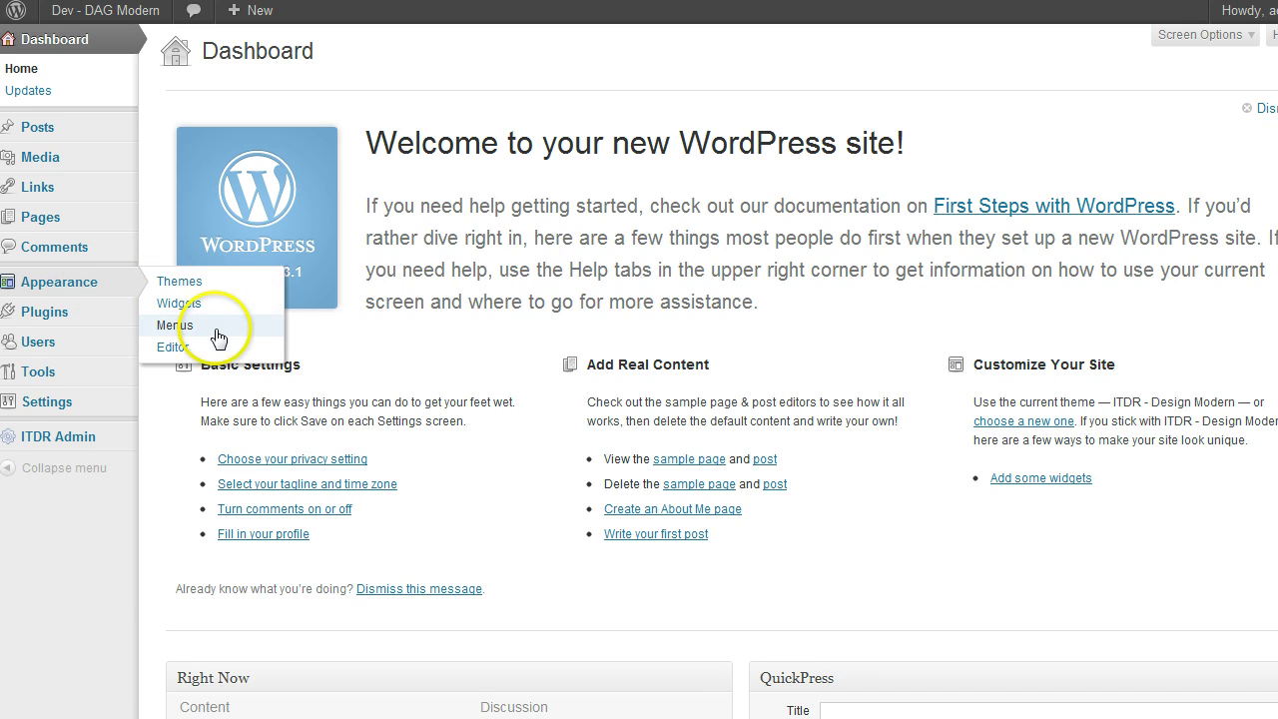
On the Menus screen, add the pages contact, portfolio, About, Blog and Home to Main Menu Left.
left_click(184, 338)
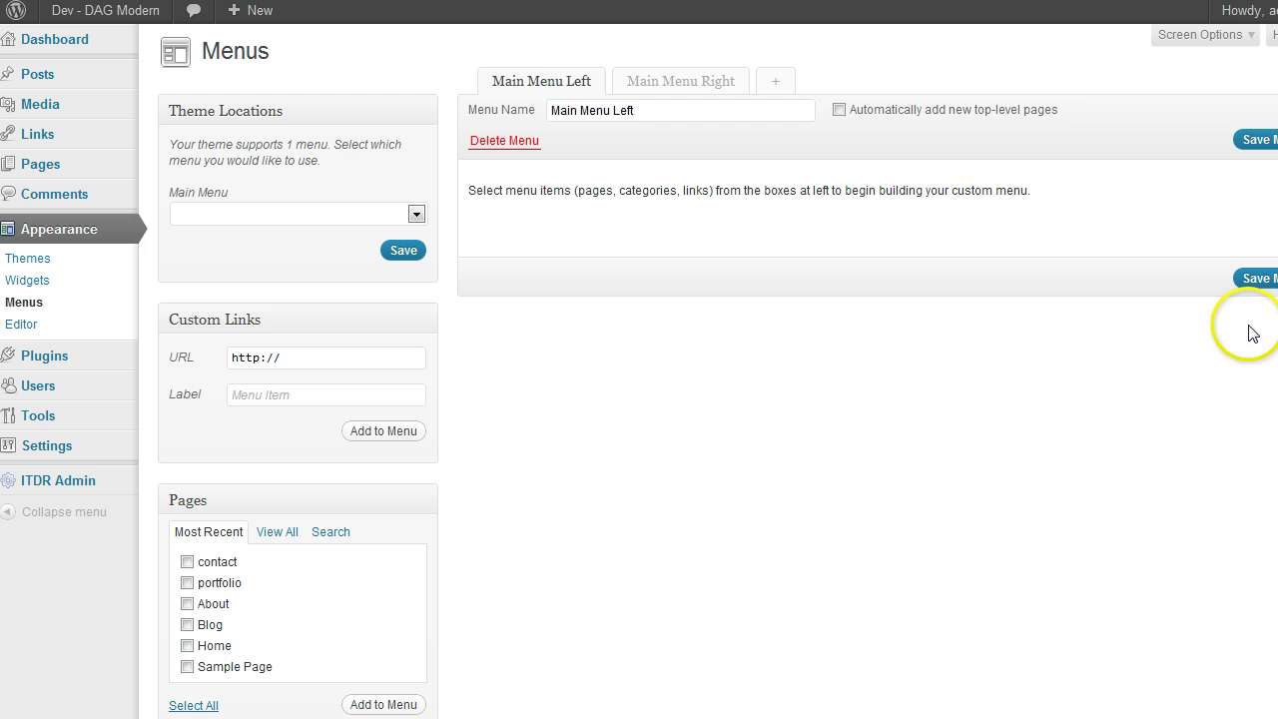
scroll(1247, 332, "down", 1)
scroll(638, 370, "down", 1)
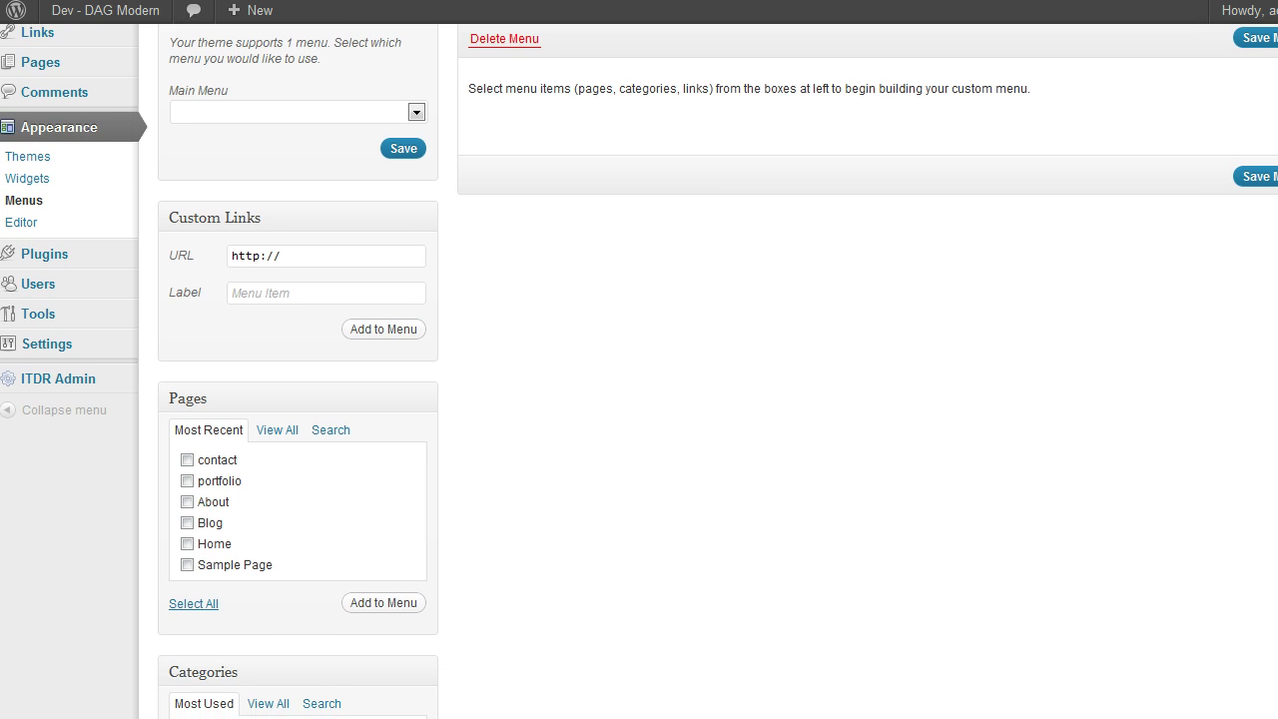
scroll(638, 369, "down", 1)
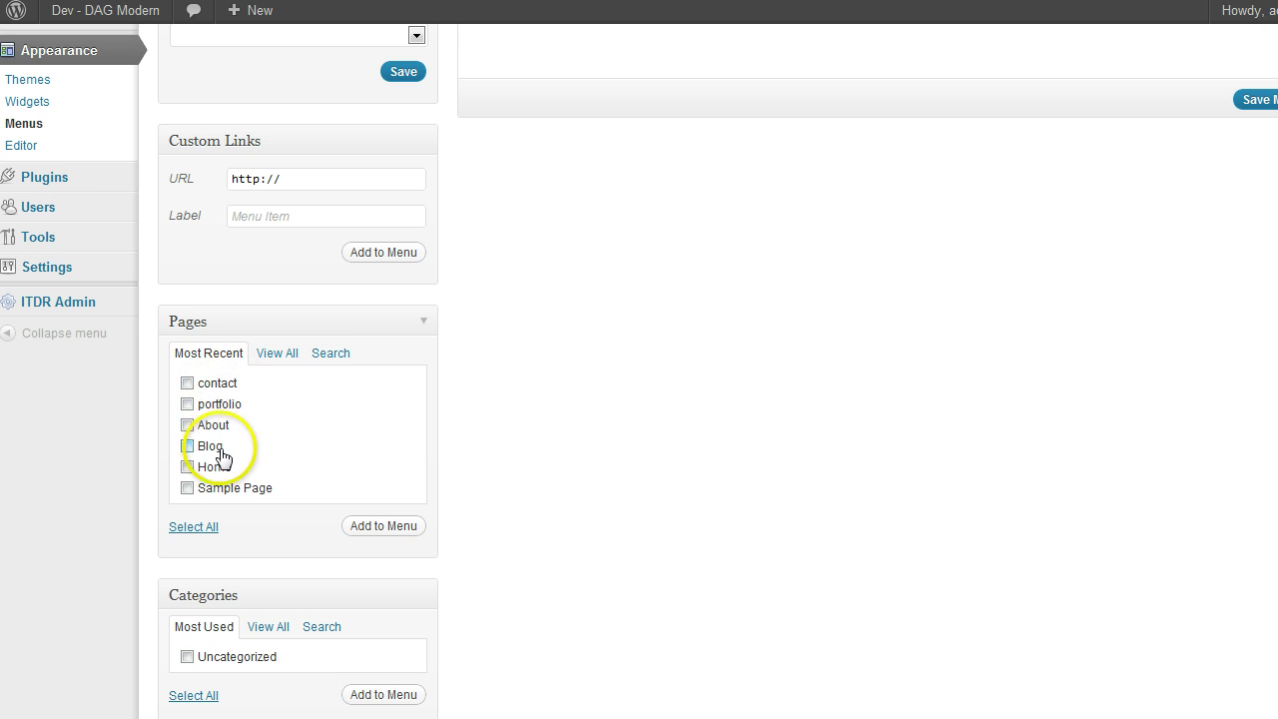
left_click(186, 403)
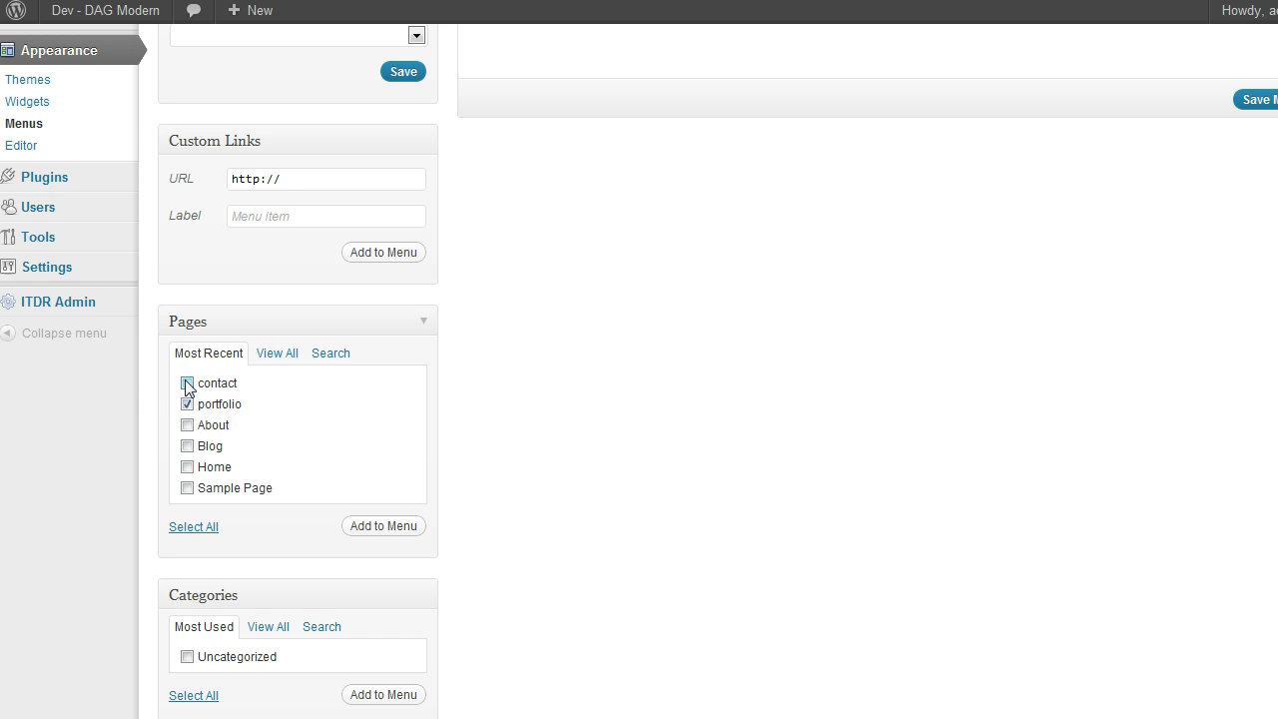
left_click(186, 384)
left_click(187, 424)
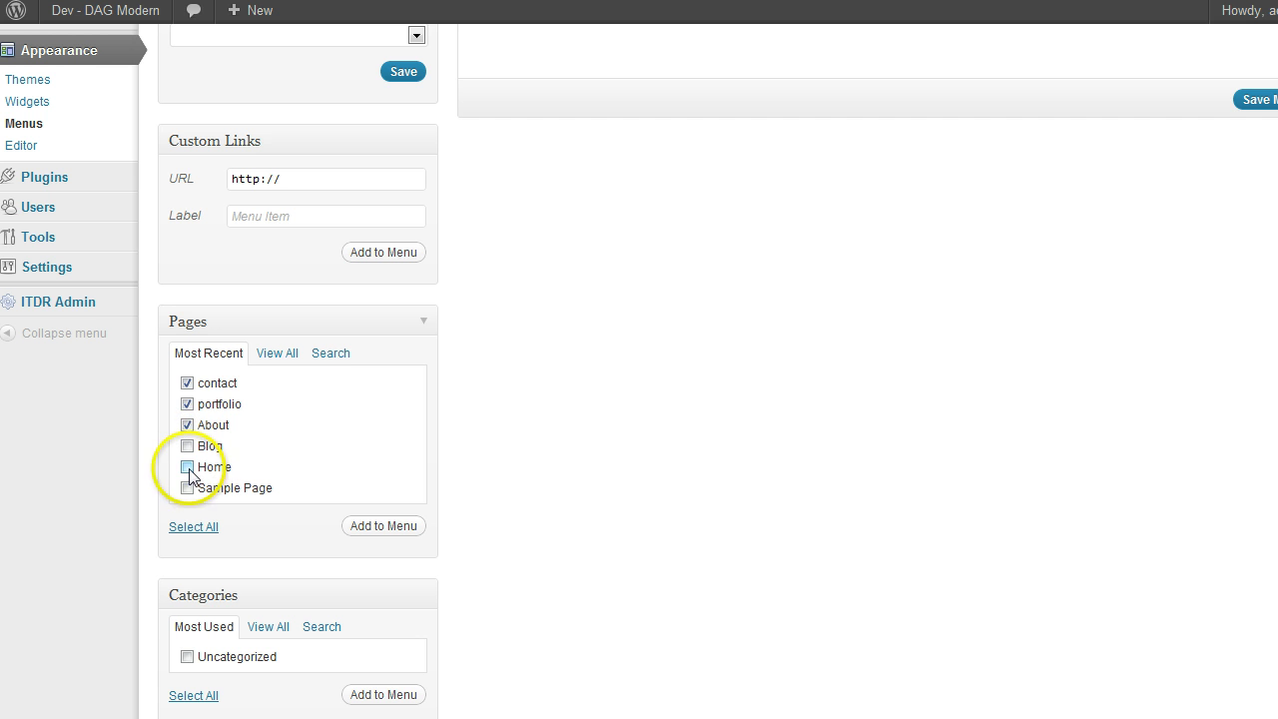
left_click(187, 466)
left_click(187, 446)
left_click(389, 526)
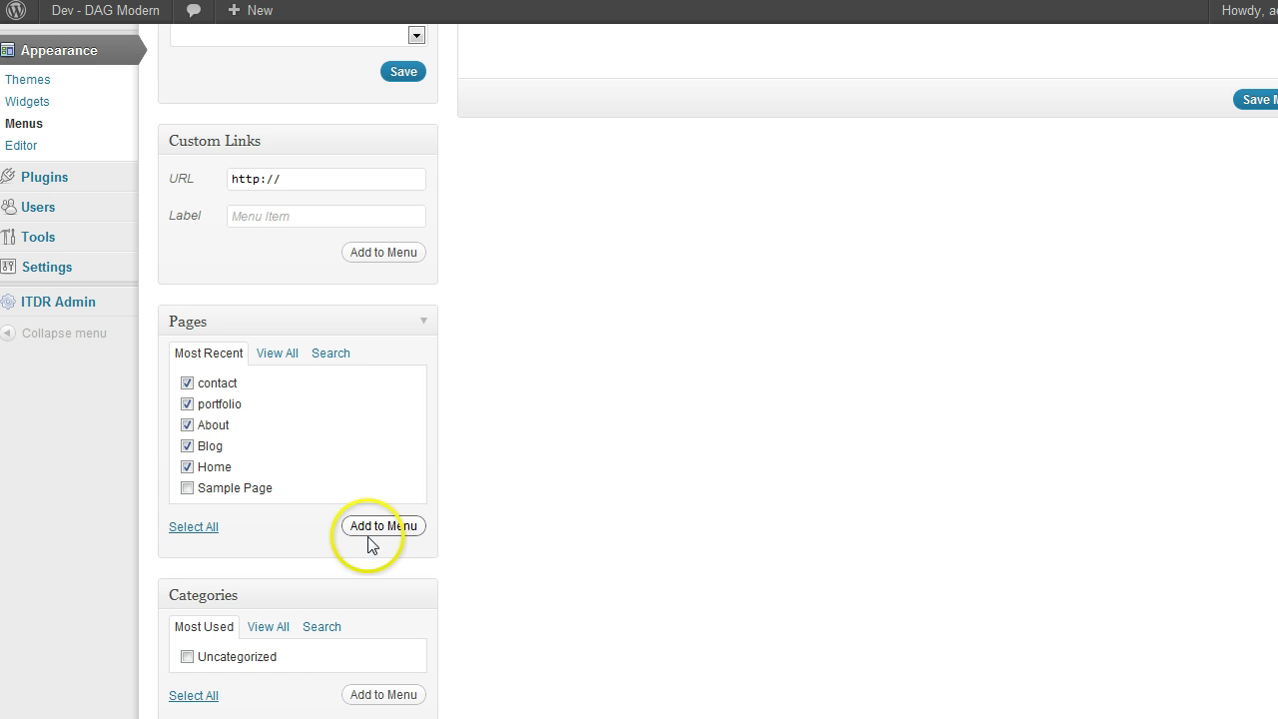
left_click(369, 529)
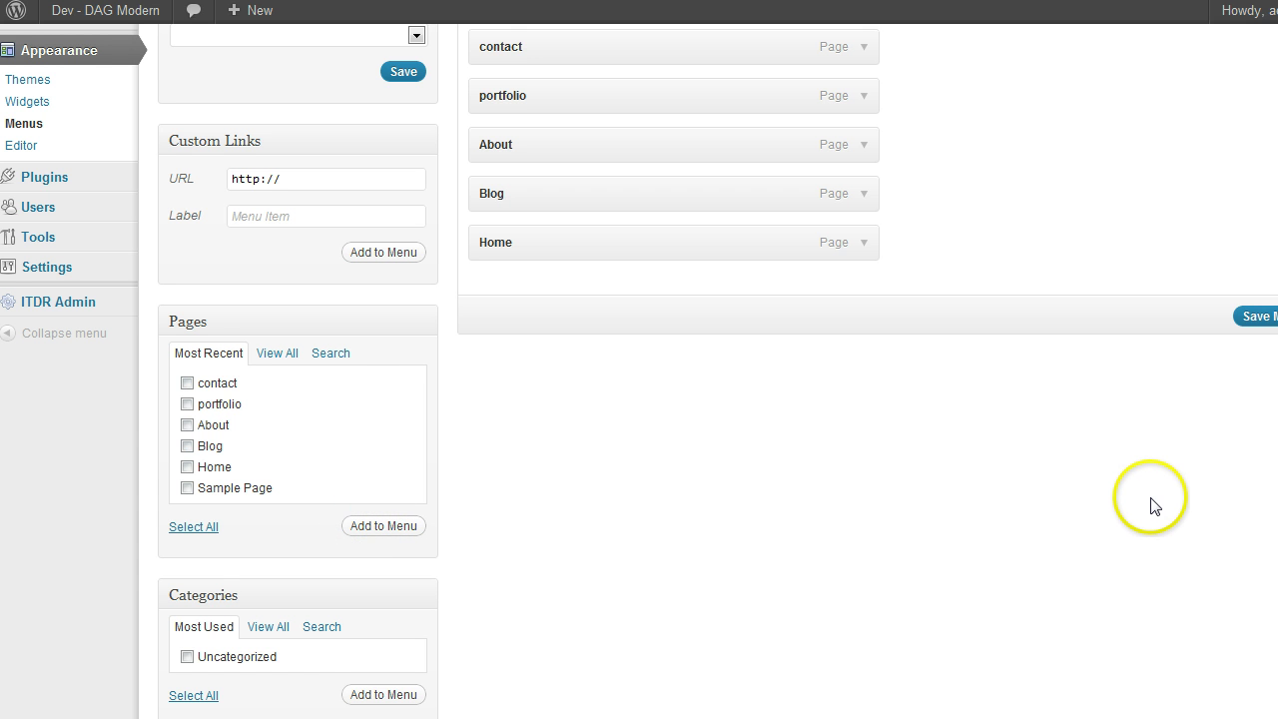
Reorder the menu items to Home, About, portfolio, Blog, contact and save the menu.
scroll(864, 277, "up", 3)
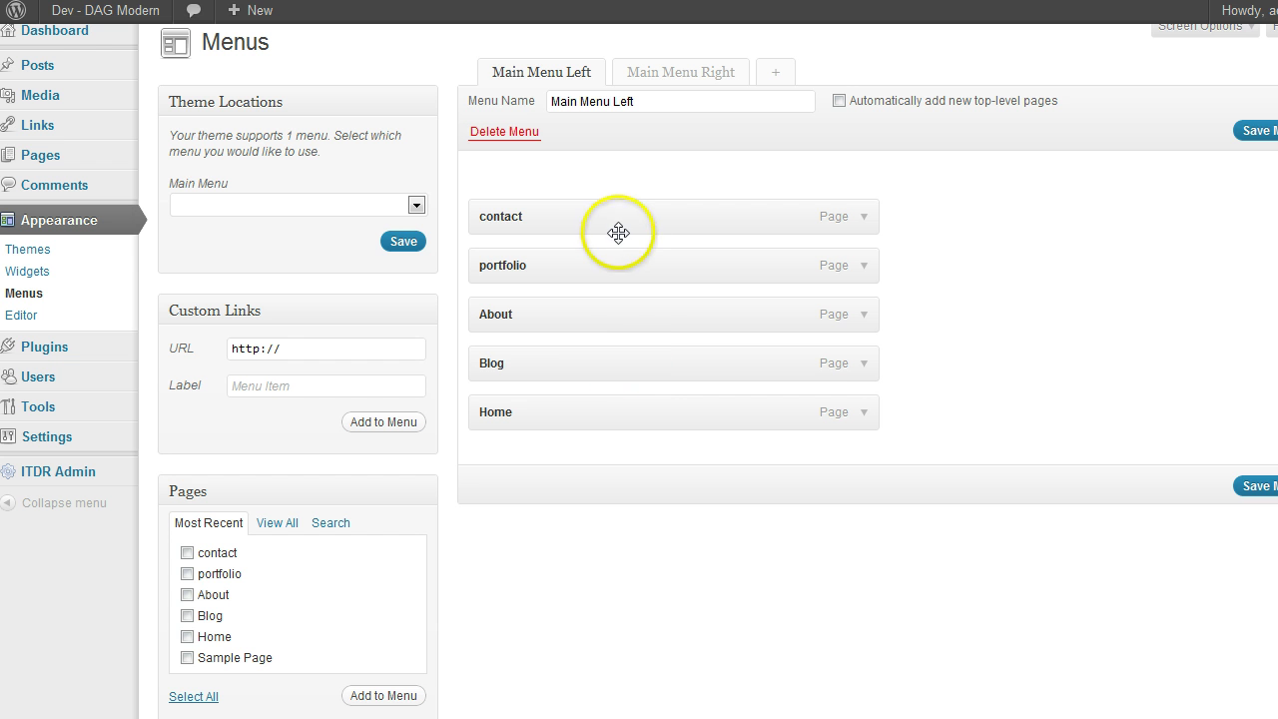
left_click_drag(564, 303, 548, 201)
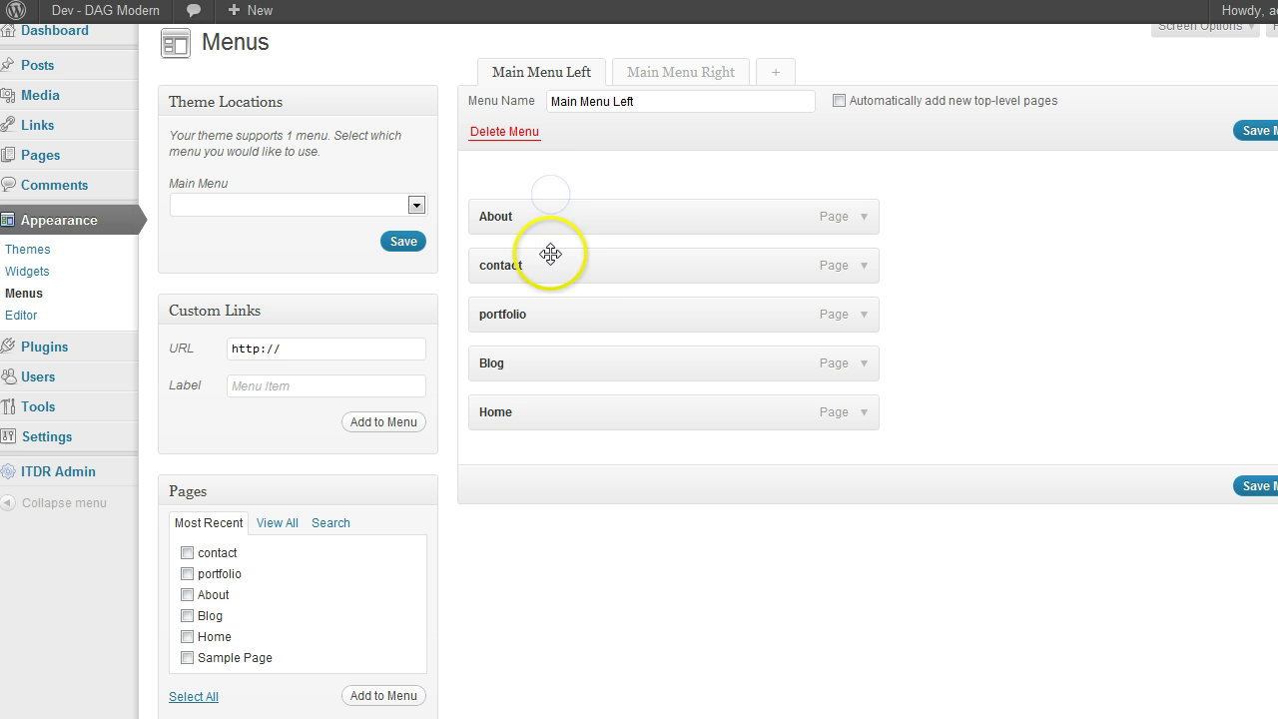
left_click_drag(565, 264, 565, 428)
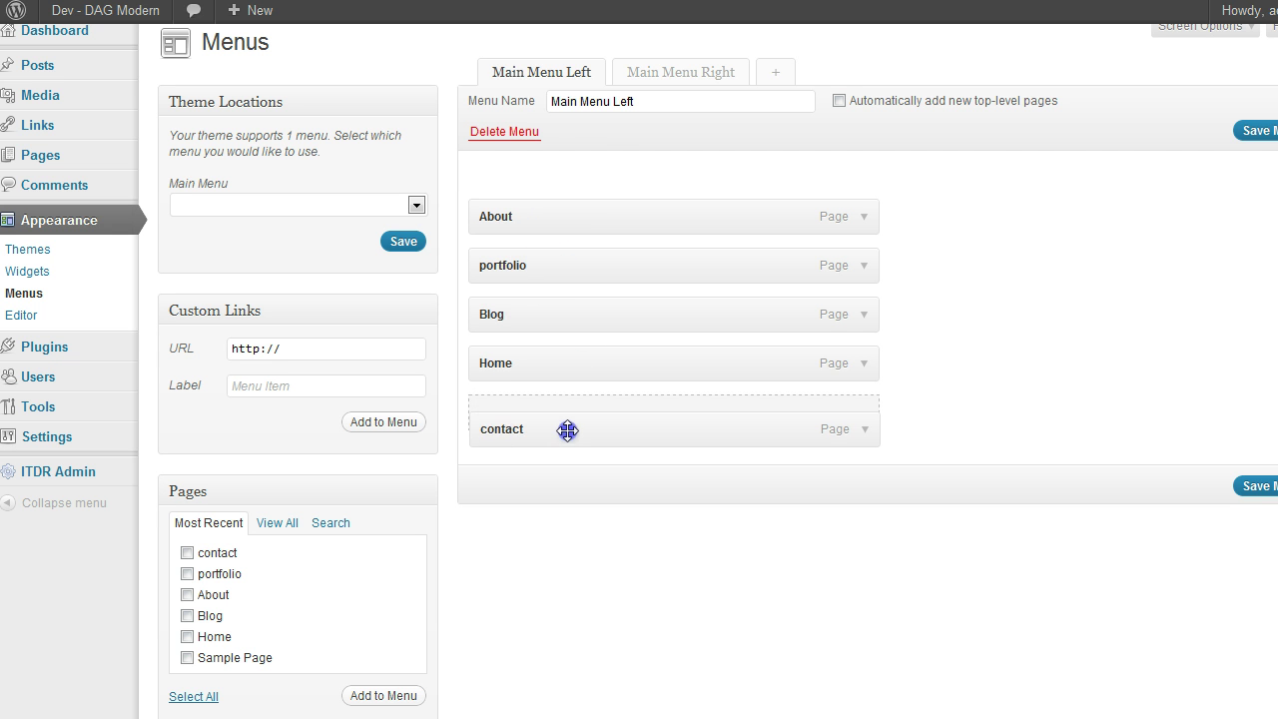
left_click_drag(565, 361, 559, 204)
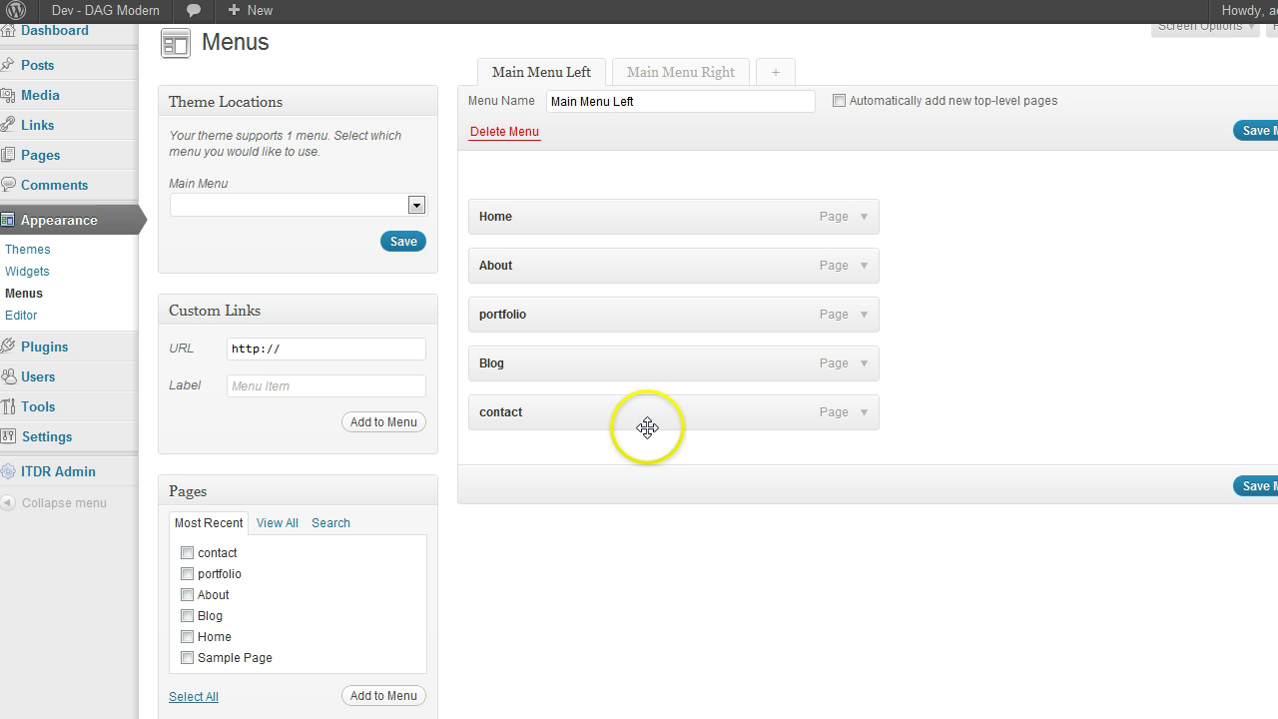
left_click(1251, 487)
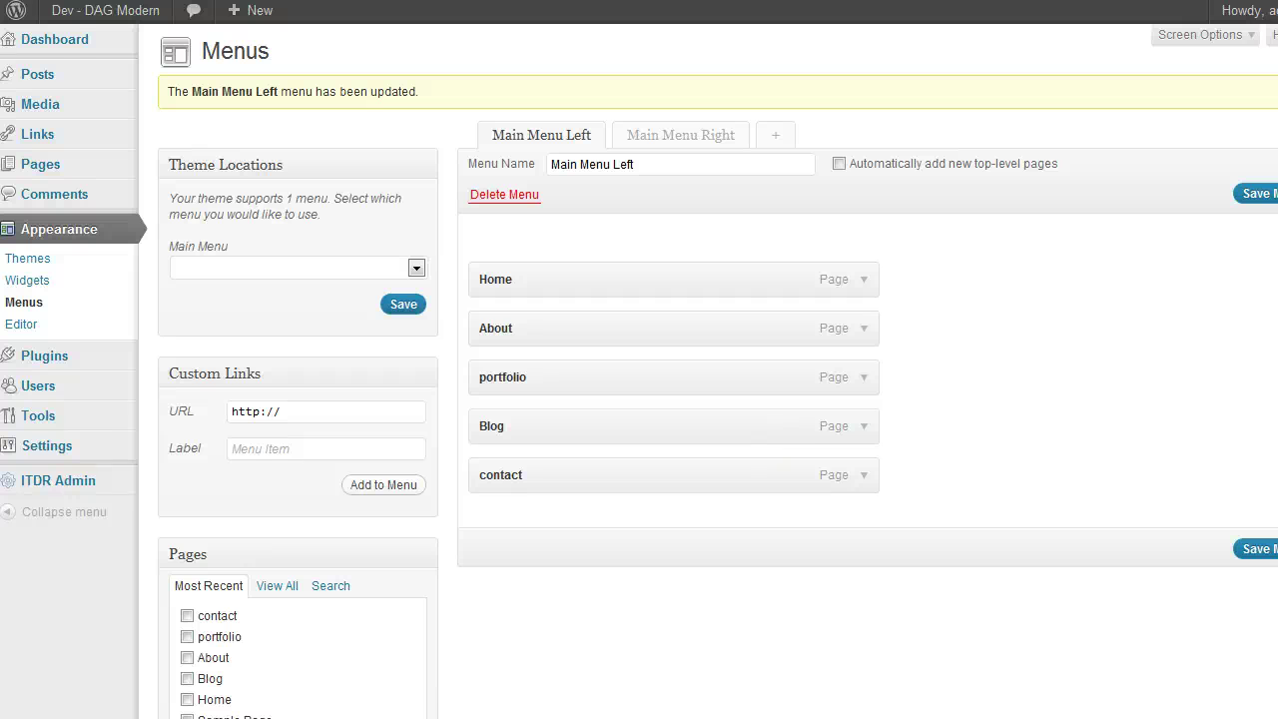
List all categories and add destination weddings, personal, portraits and weddings as menu items.
scroll(639, 399, "down", 3)
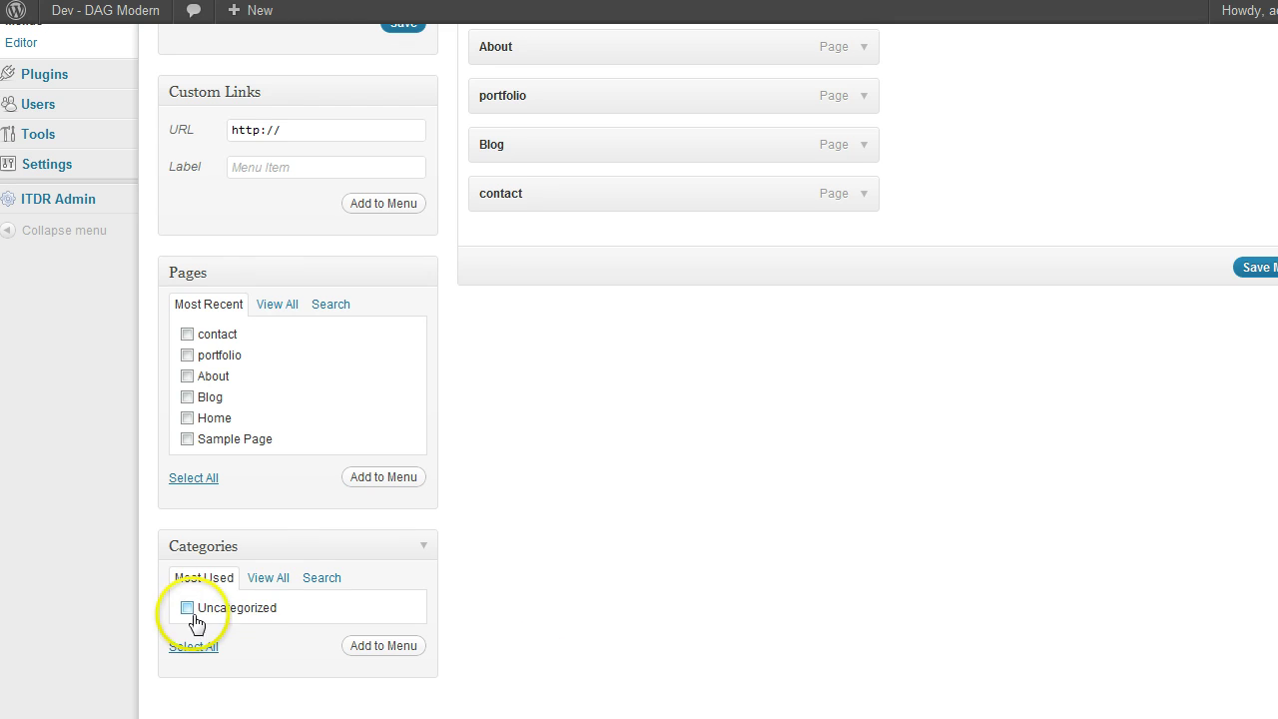
left_click(267, 577)
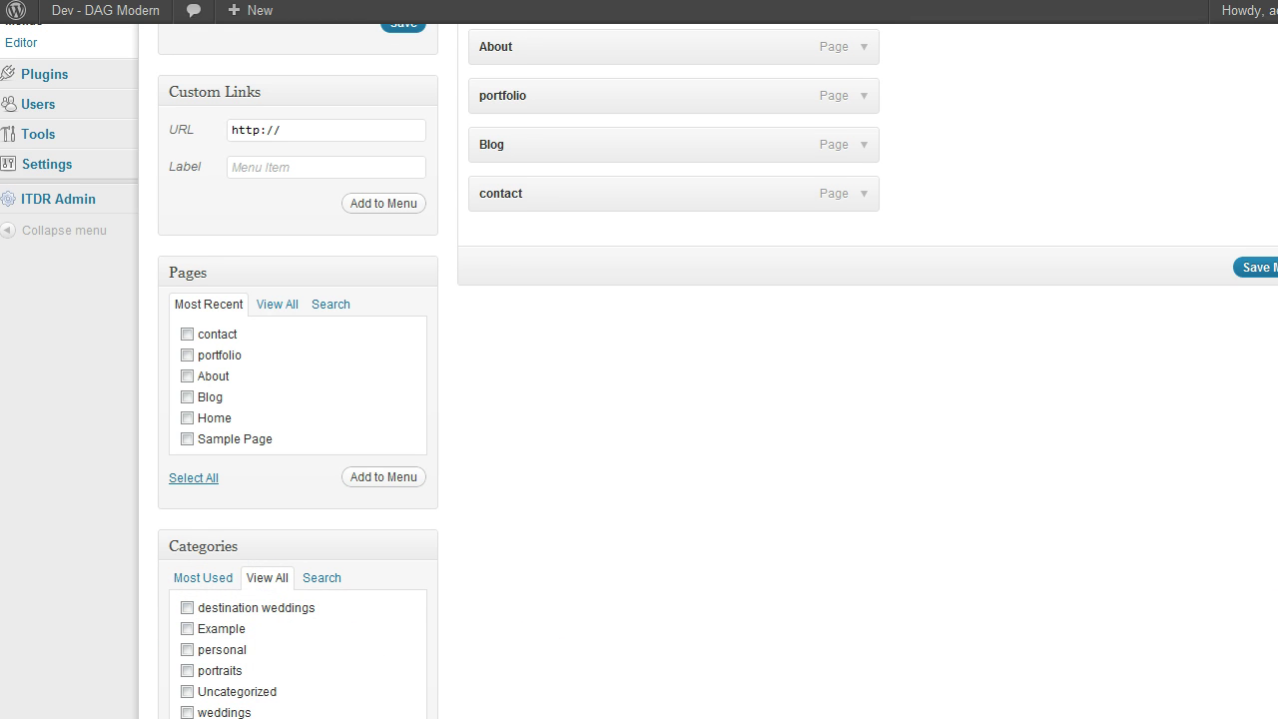
scroll(638, 399, "down", 1)
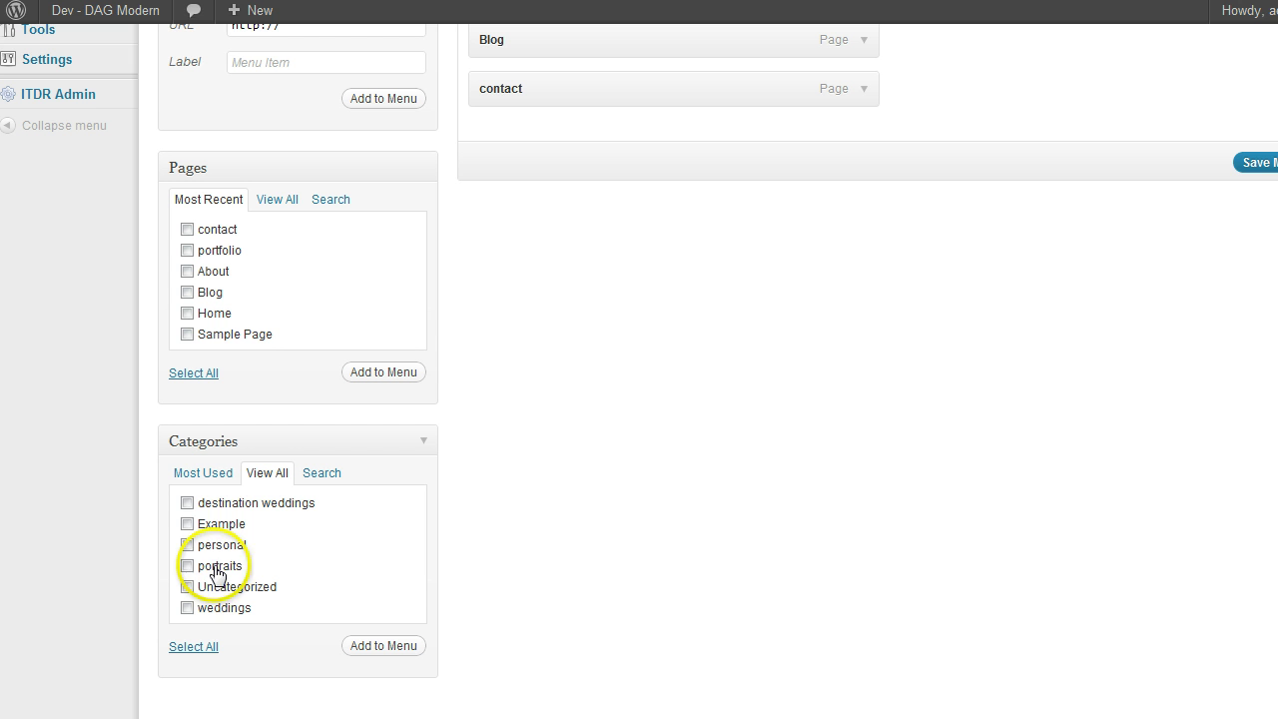
left_click(187, 545)
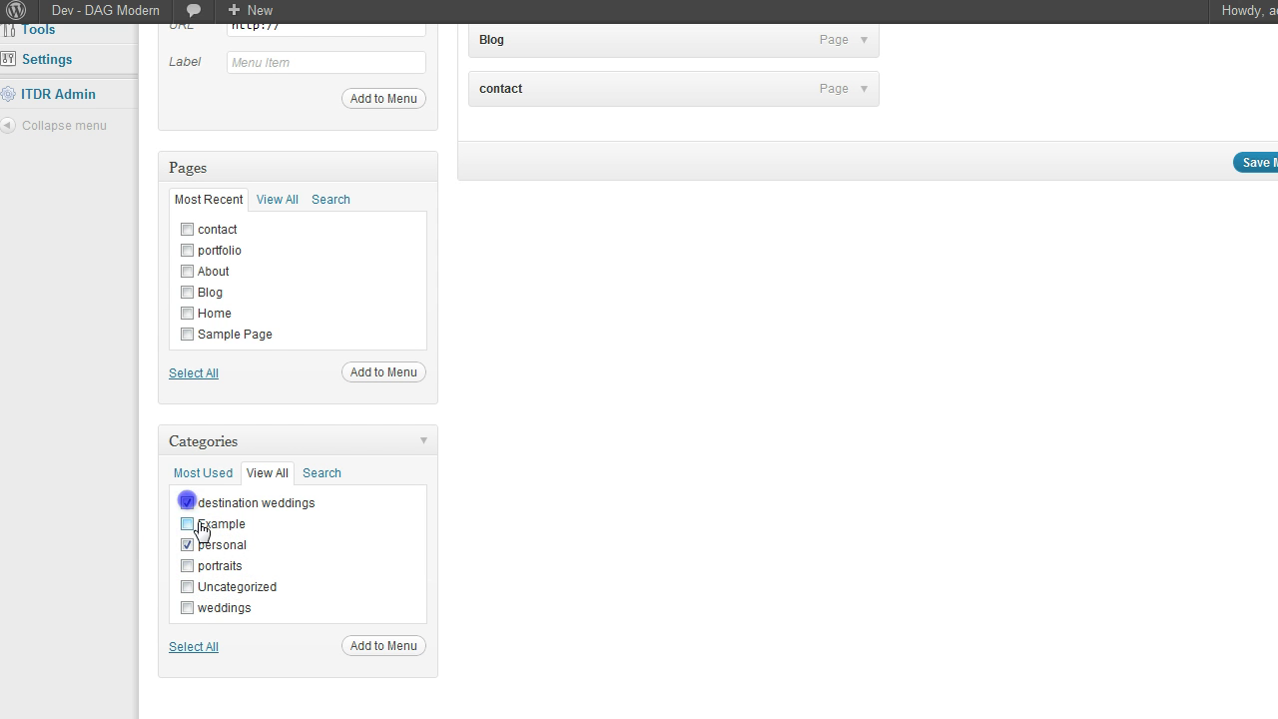
left_click(186, 566)
left_click(187, 608)
left_click(376, 652)
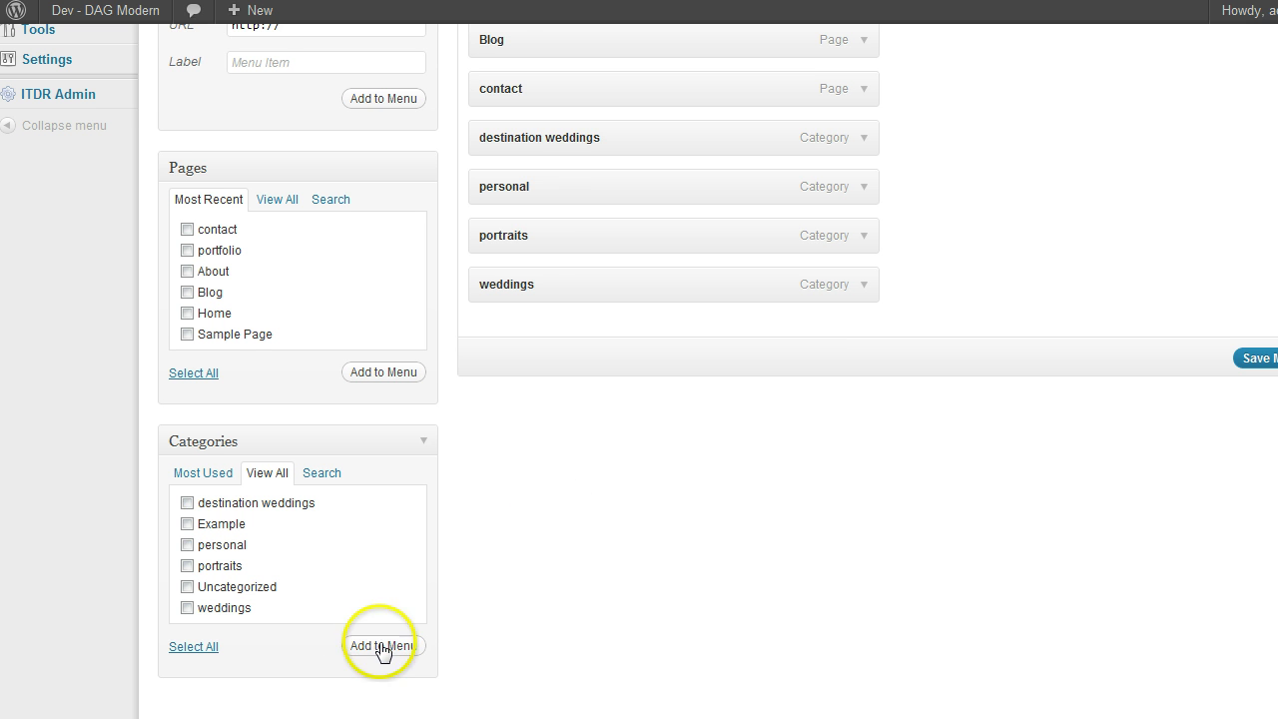
Nest destination weddings, weddings, portraits and personal under Blog with contact last, then save.
scroll(1012, 270, "up", 3)
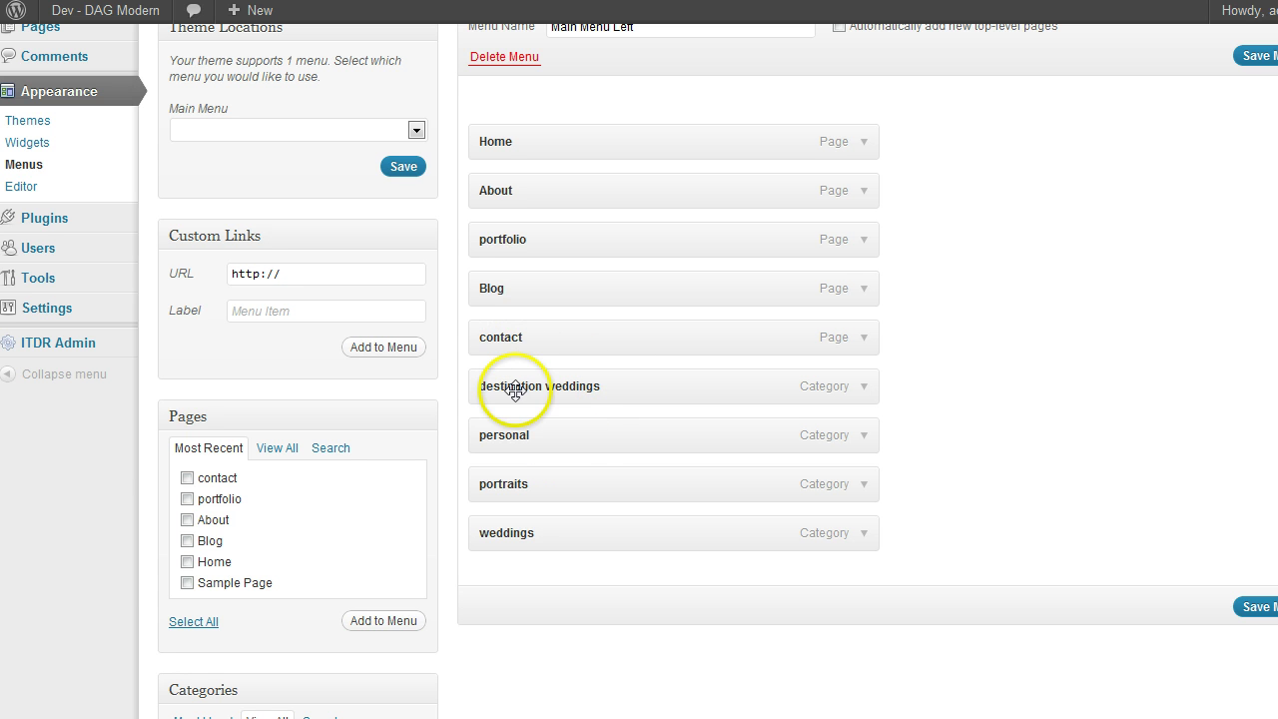
left_click_drag(516, 390, 564, 337)
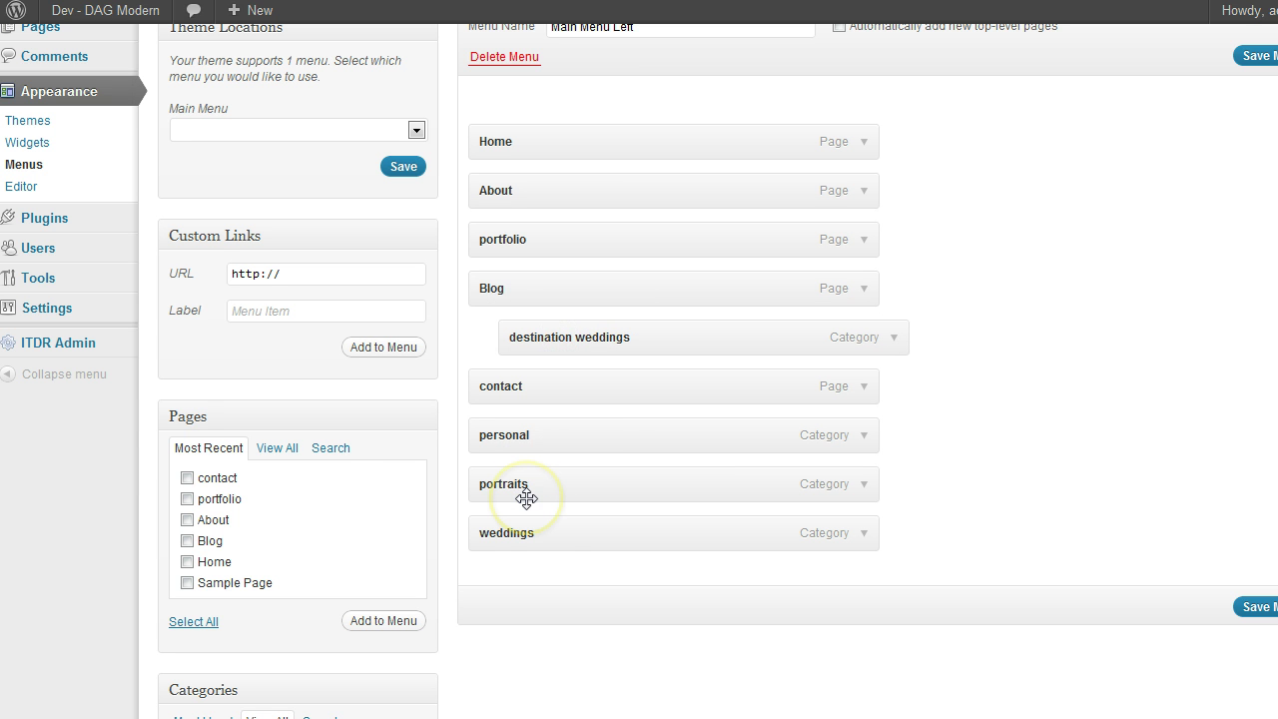
left_click_drag(534, 529, 564, 385)
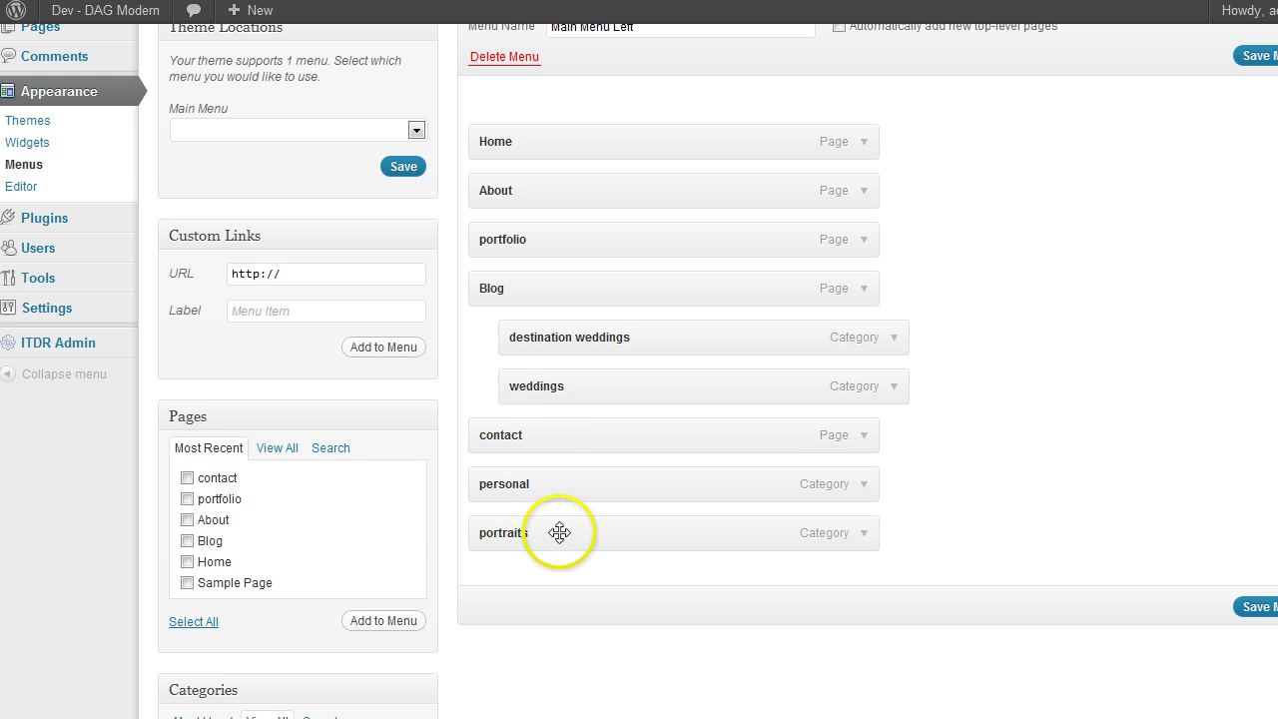
left_click_drag(559, 532, 592, 421)
left_click_drag(570, 533, 553, 485)
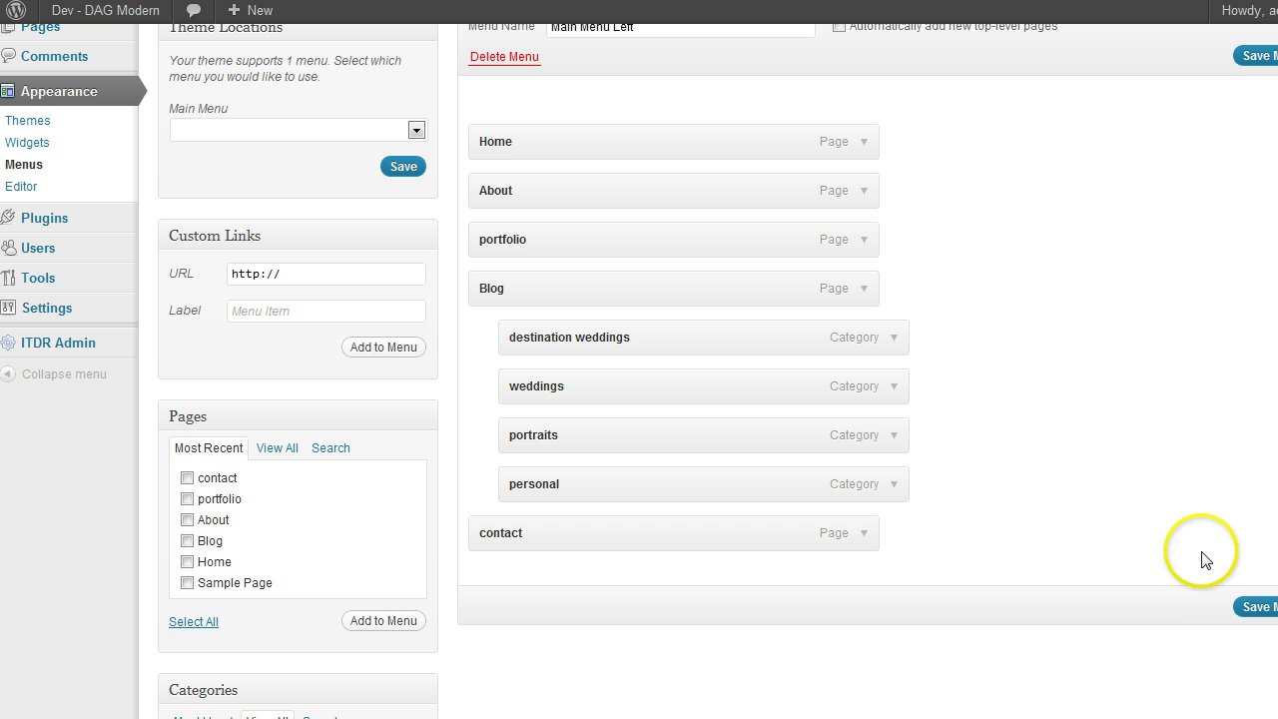
left_click(1252, 606)
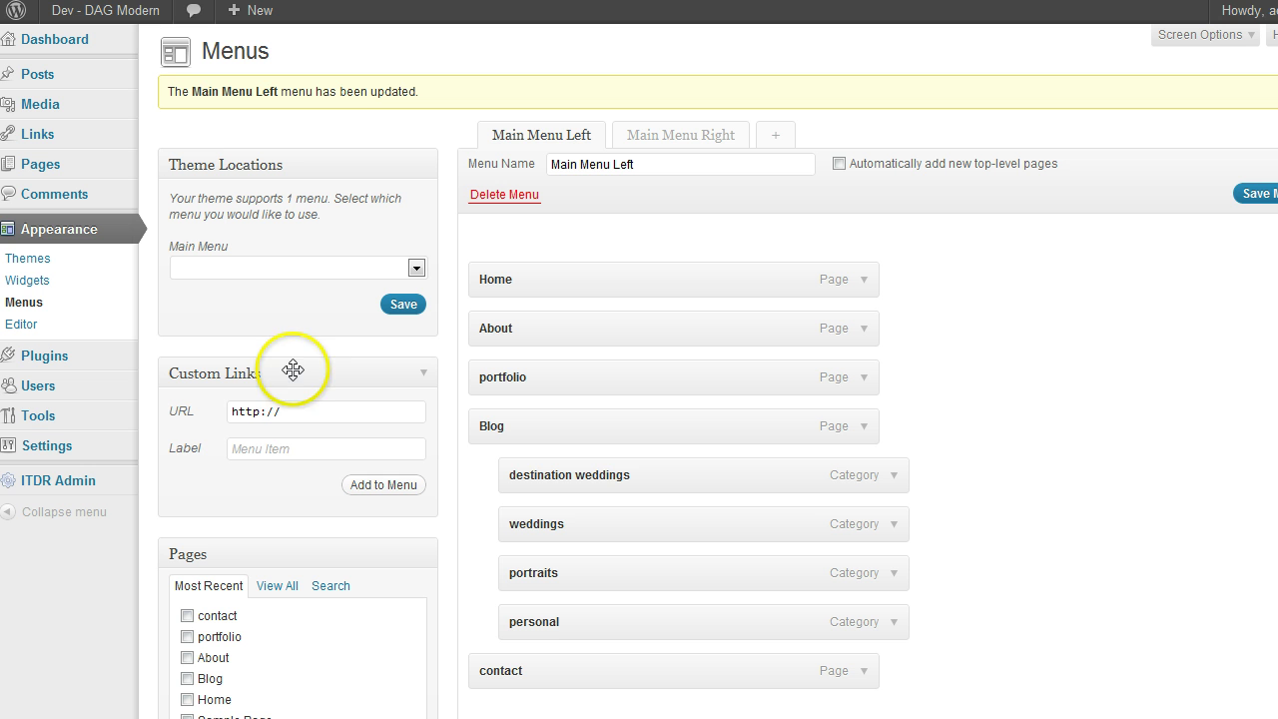
left_click(301, 413)
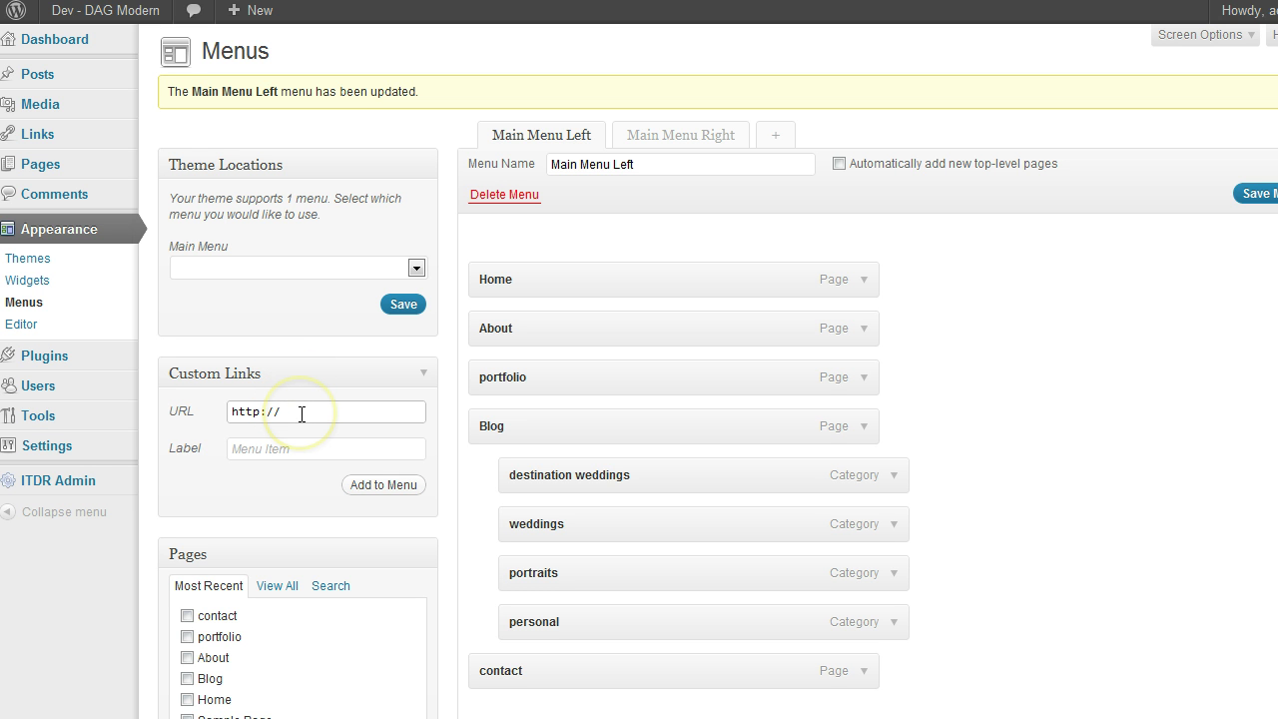
type("www.google.com")
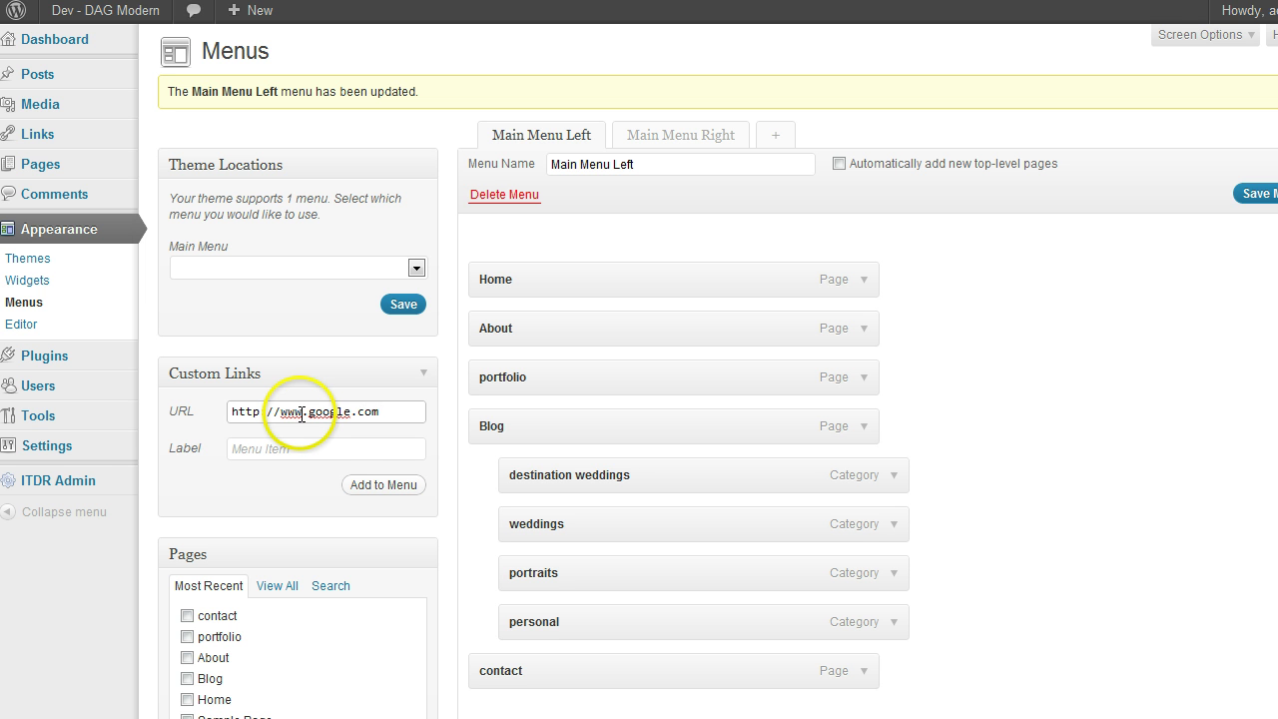
left_click(280, 450)
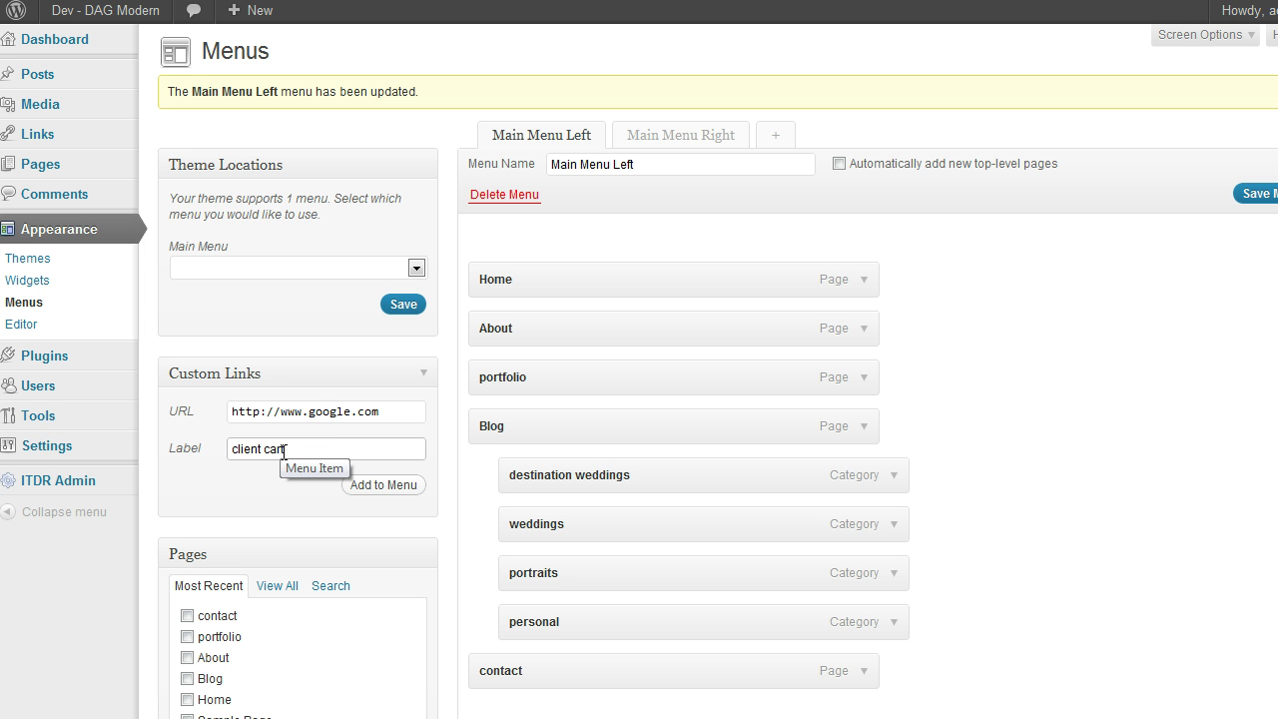
left_click(383, 484)
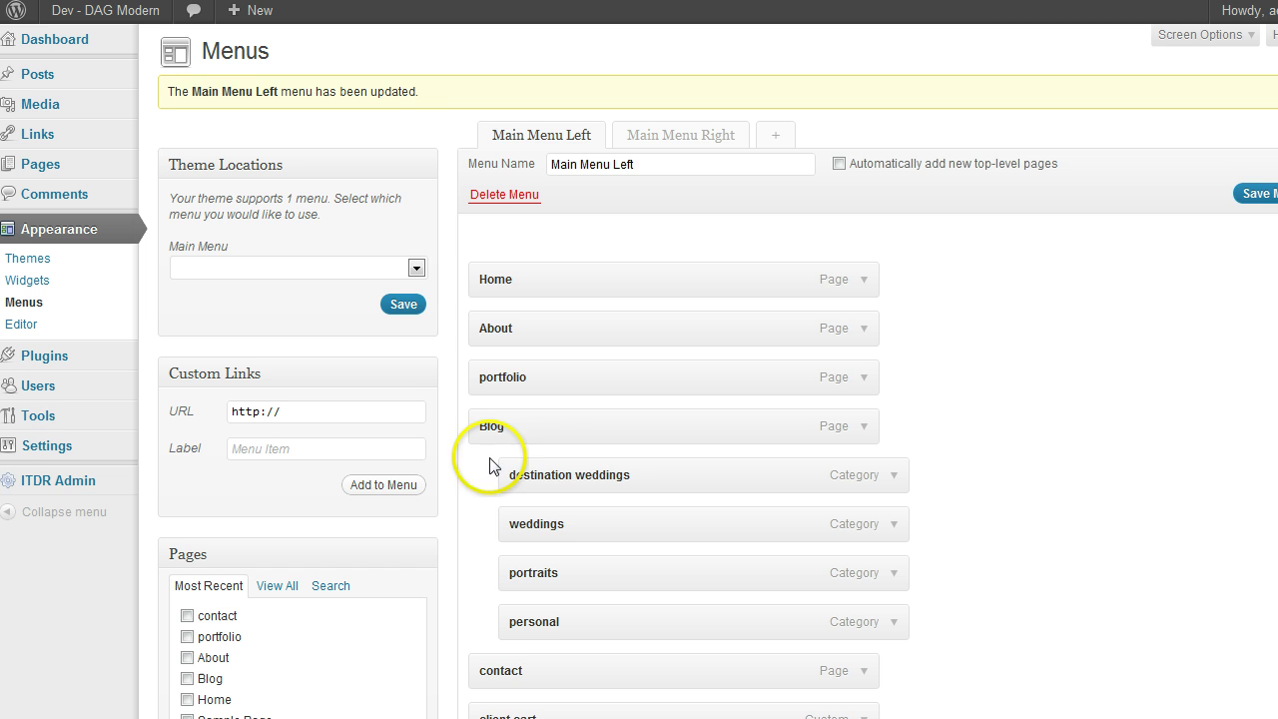
scroll(568, 580, "down", 3)
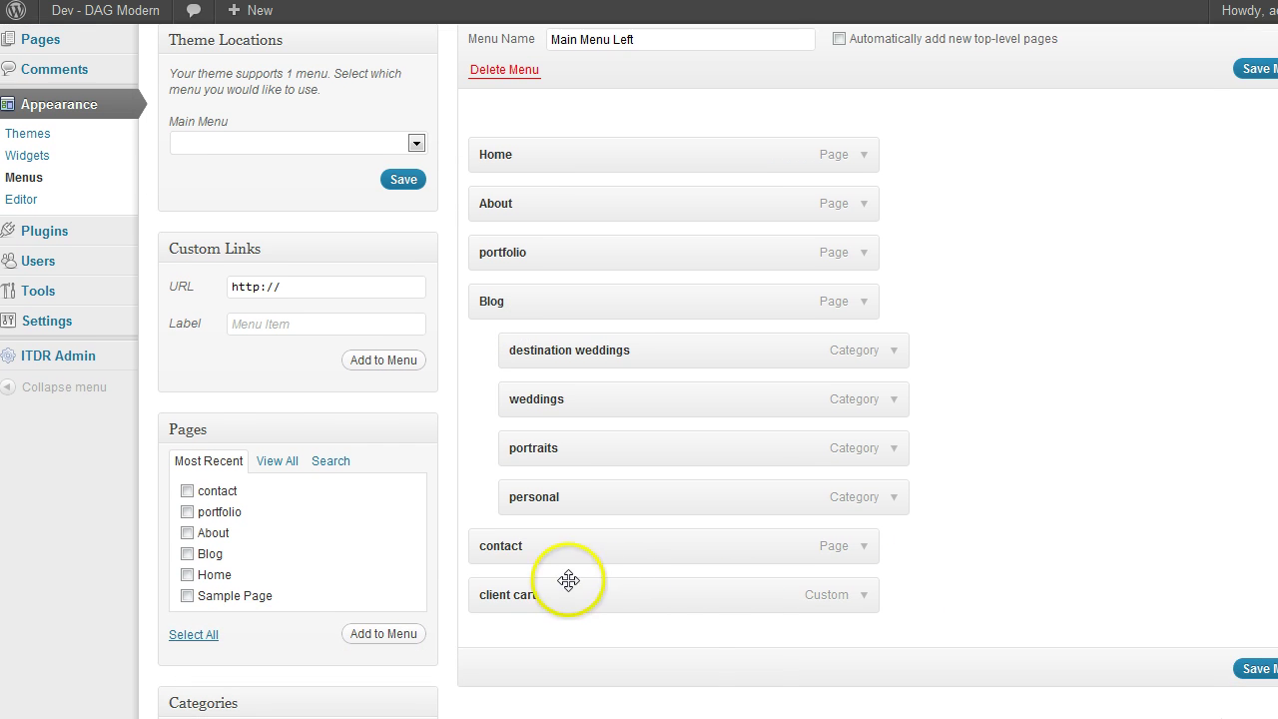
left_click_drag(613, 599, 610, 539)
left_click(1254, 669)
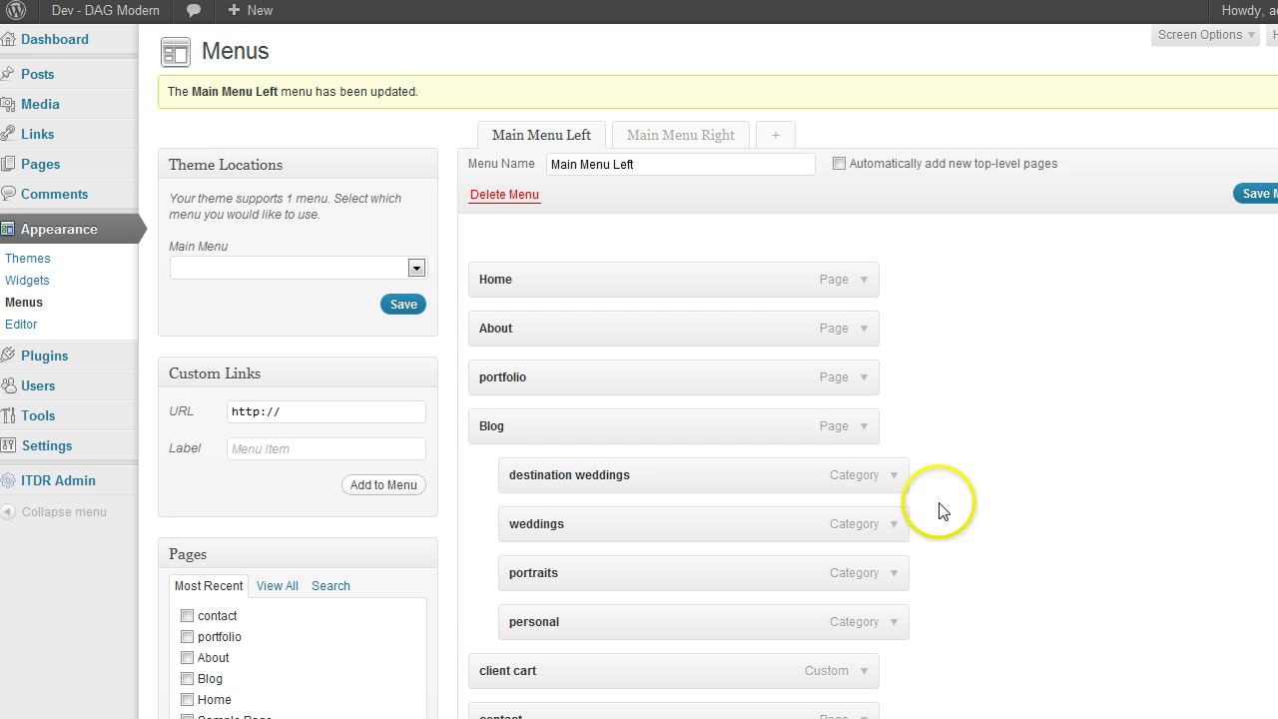
Change the About item's navigation label to 'About me' and save the menu.
left_click(864, 329)
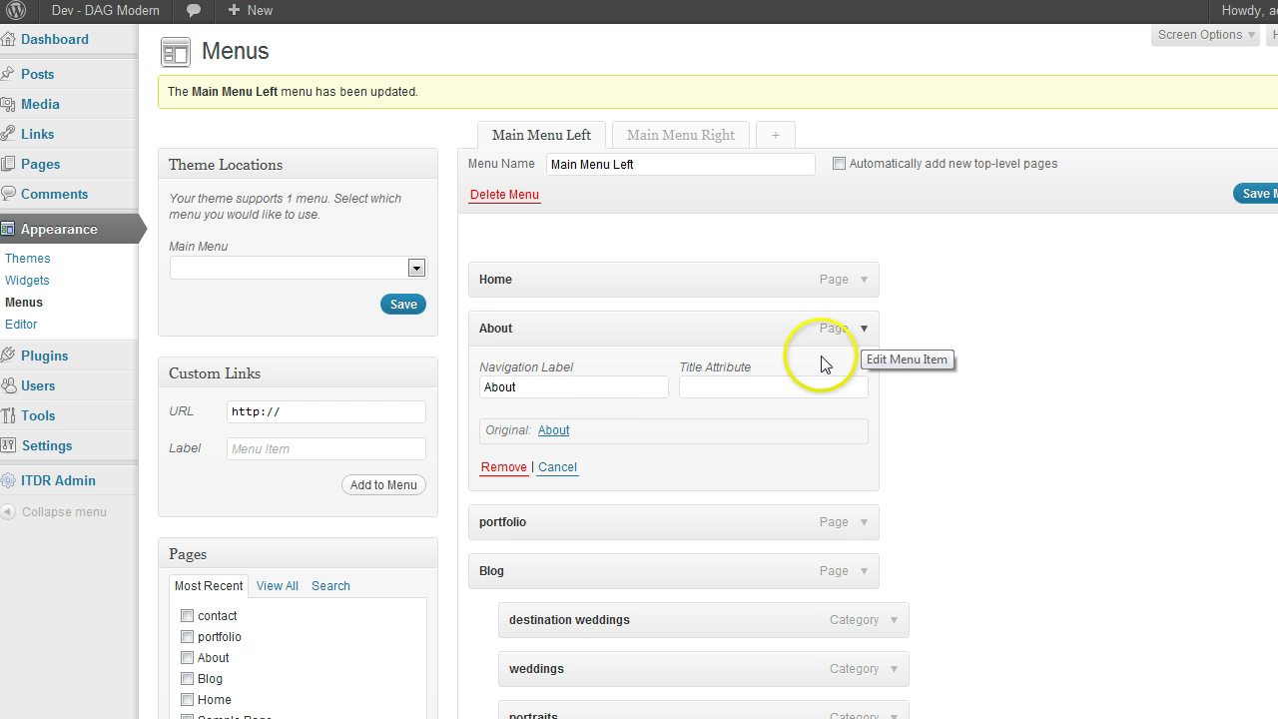
left_click(492, 388)
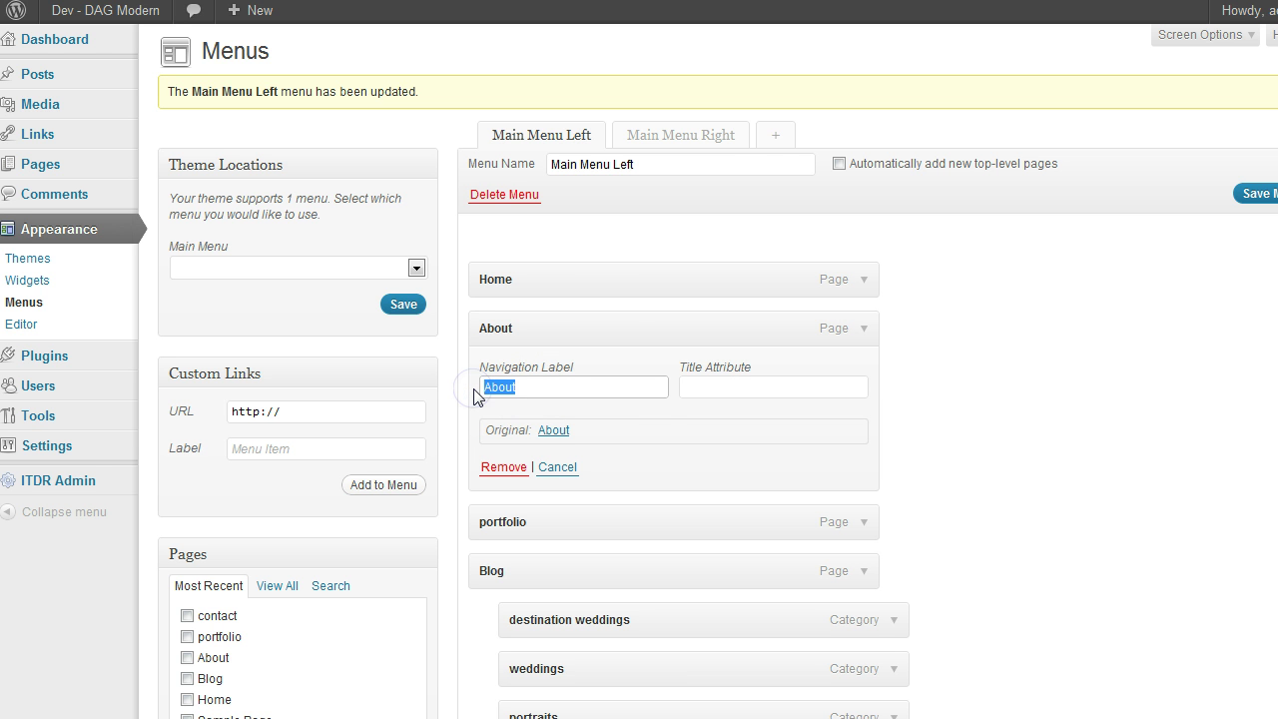
type("About")
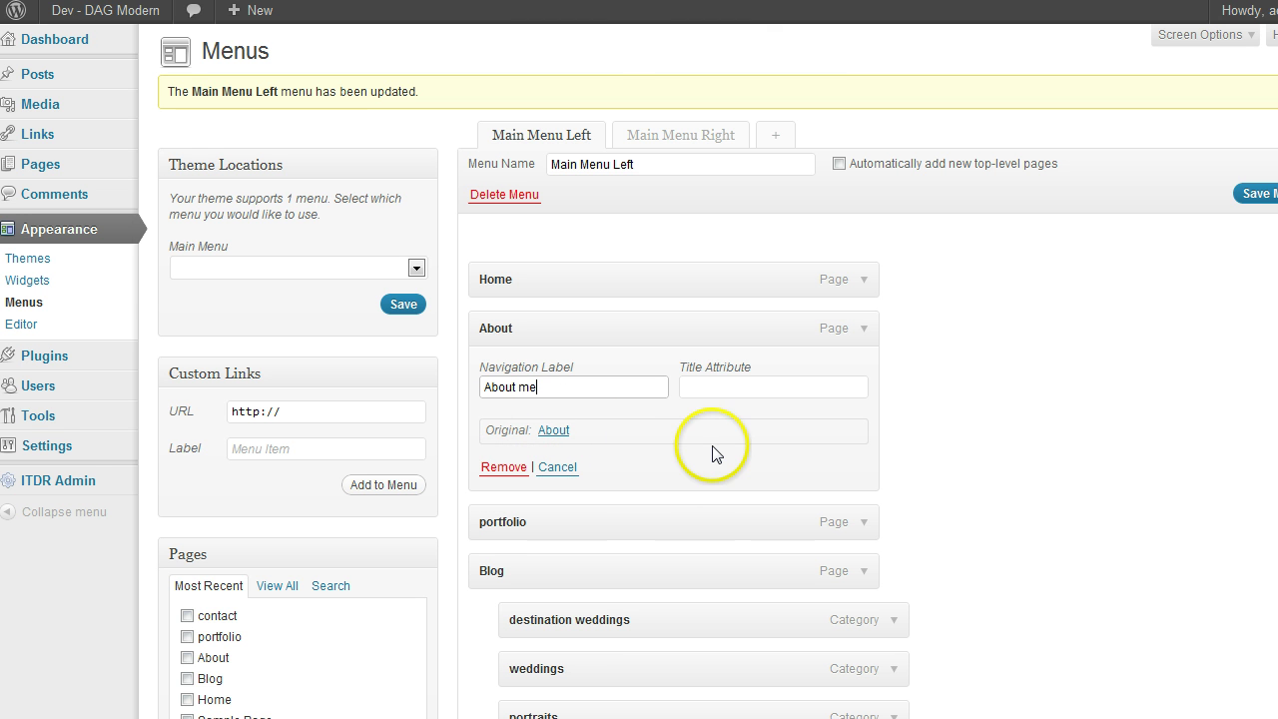
scroll(708, 445, "down", 1)
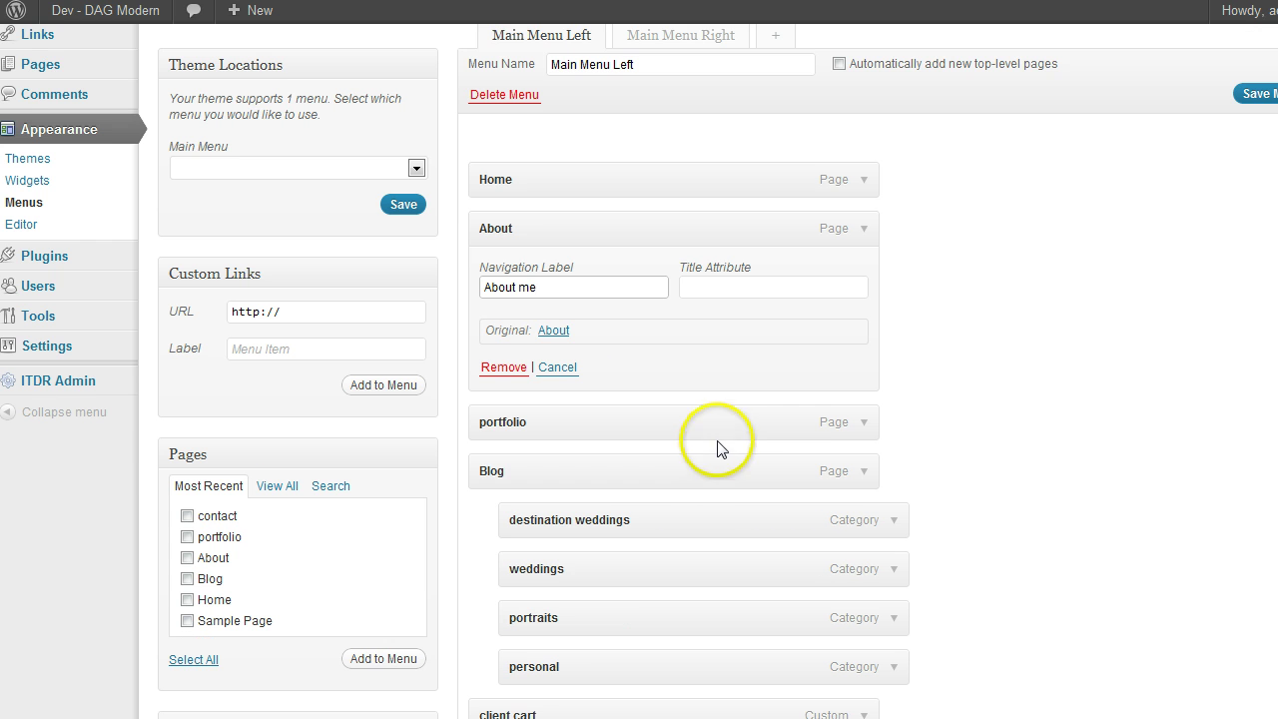
left_click(556, 367)
left_click(996, 387)
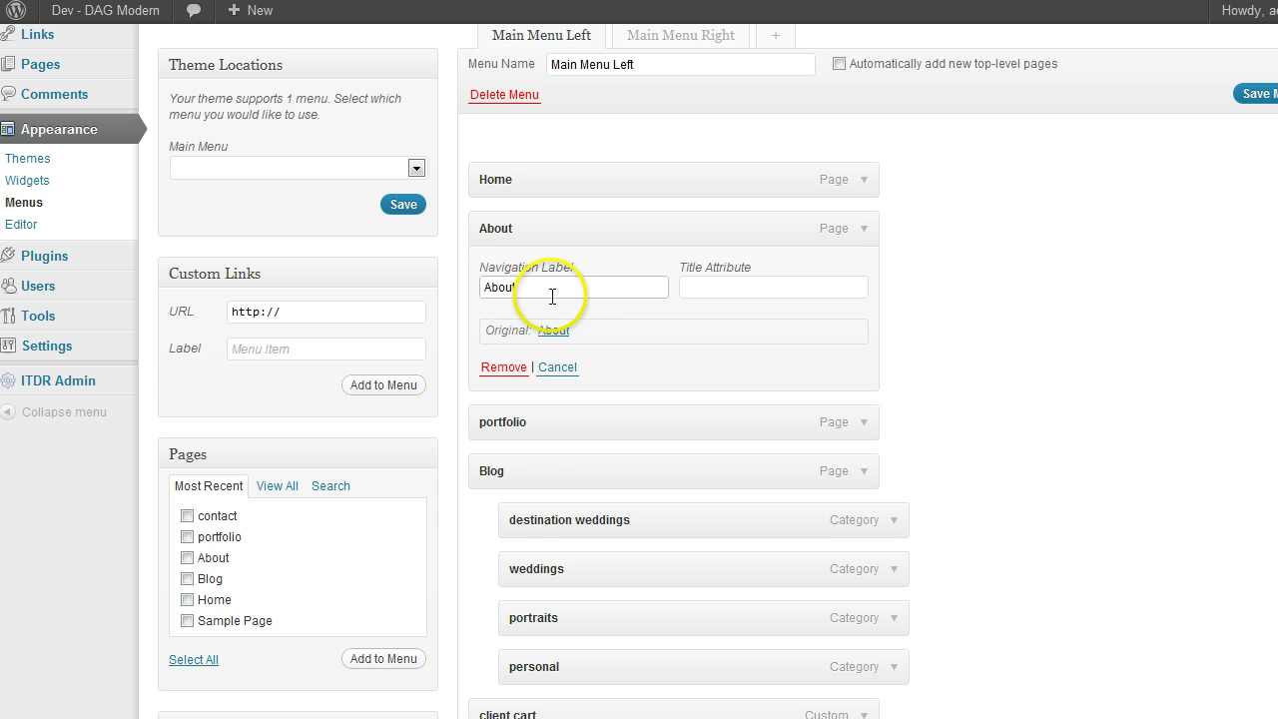
scroll(1149, 513, "down", 3)
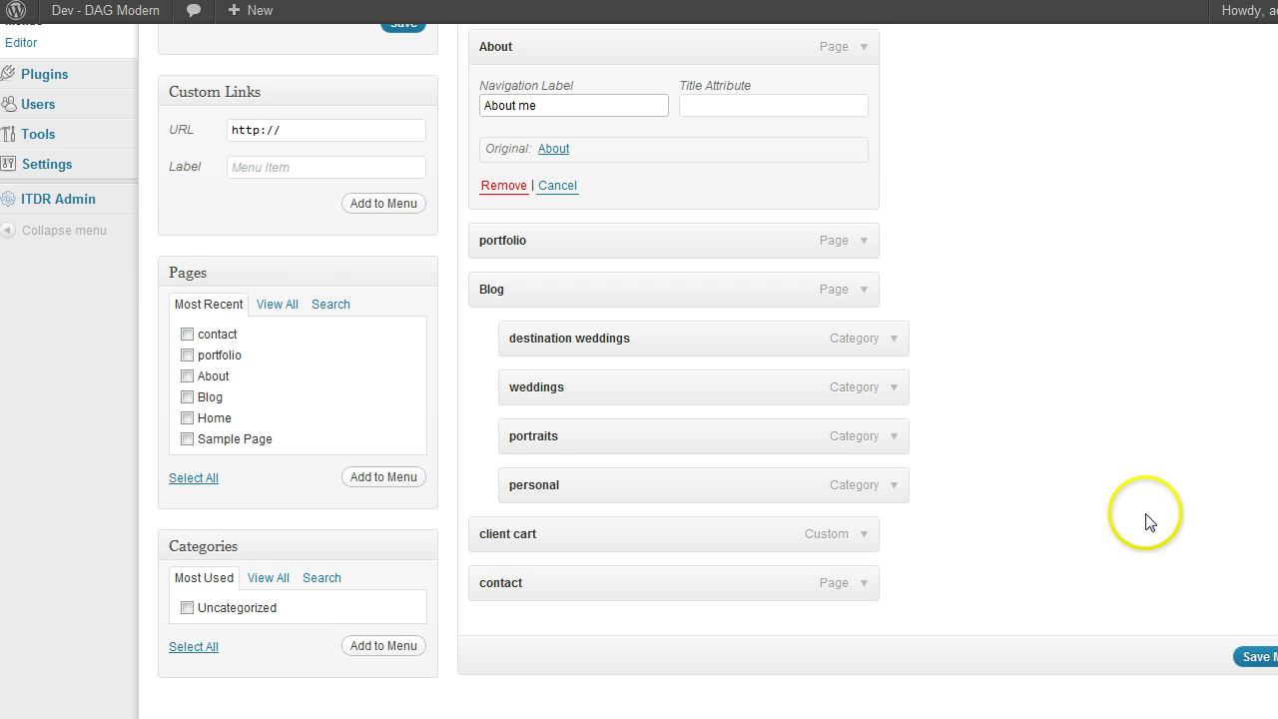
left_click(1254, 659)
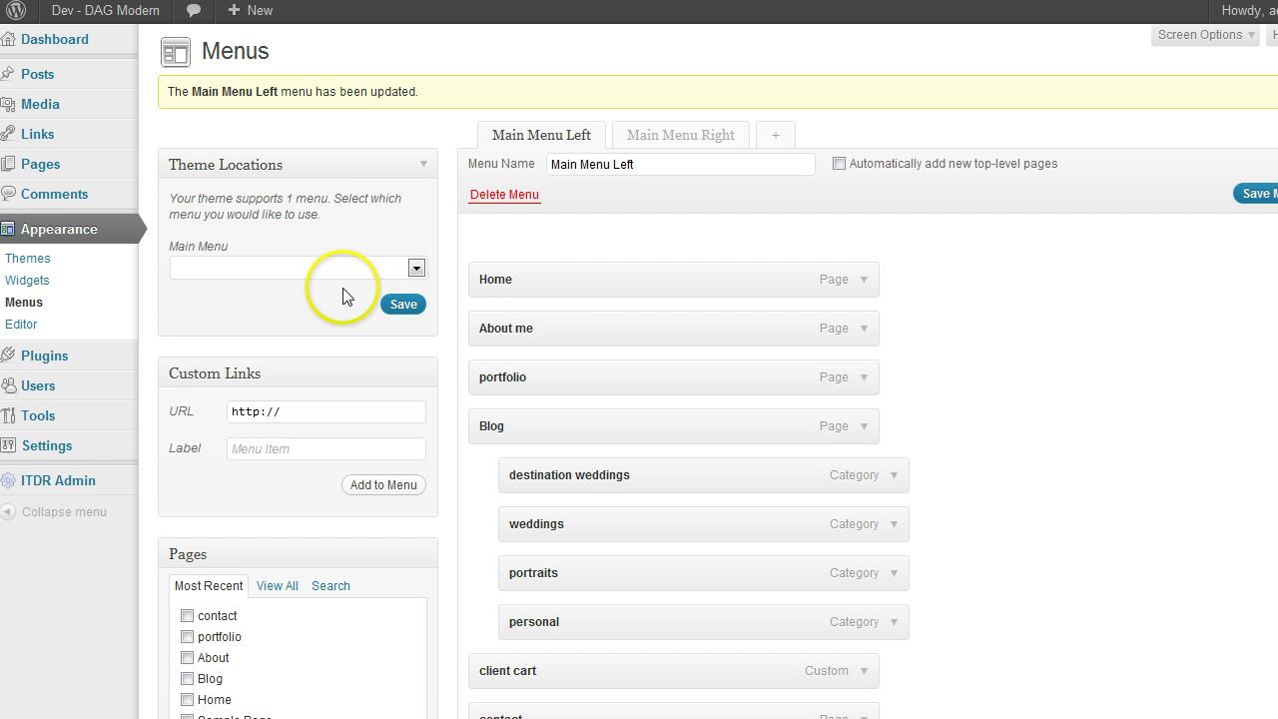
Select Main Menu Left for the Main Menu theme location and save the assignment.
left_click(417, 266)
left_click(417, 267)
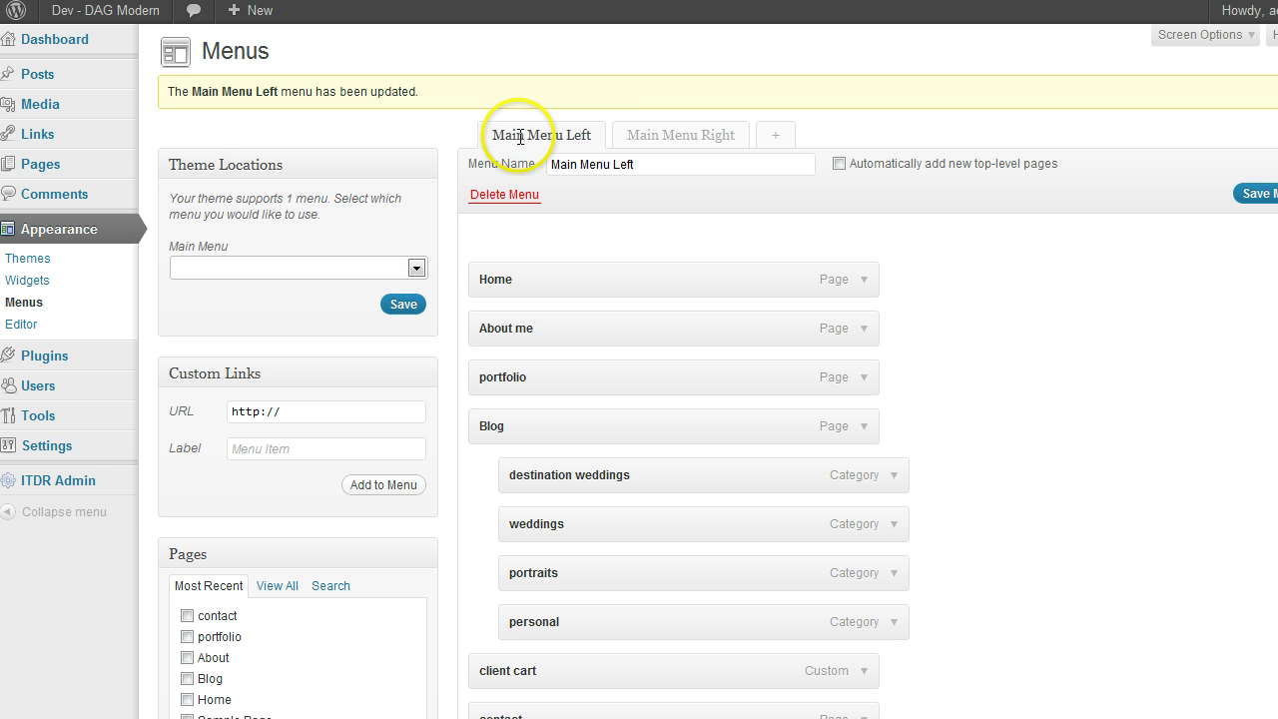
left_click(415, 266)
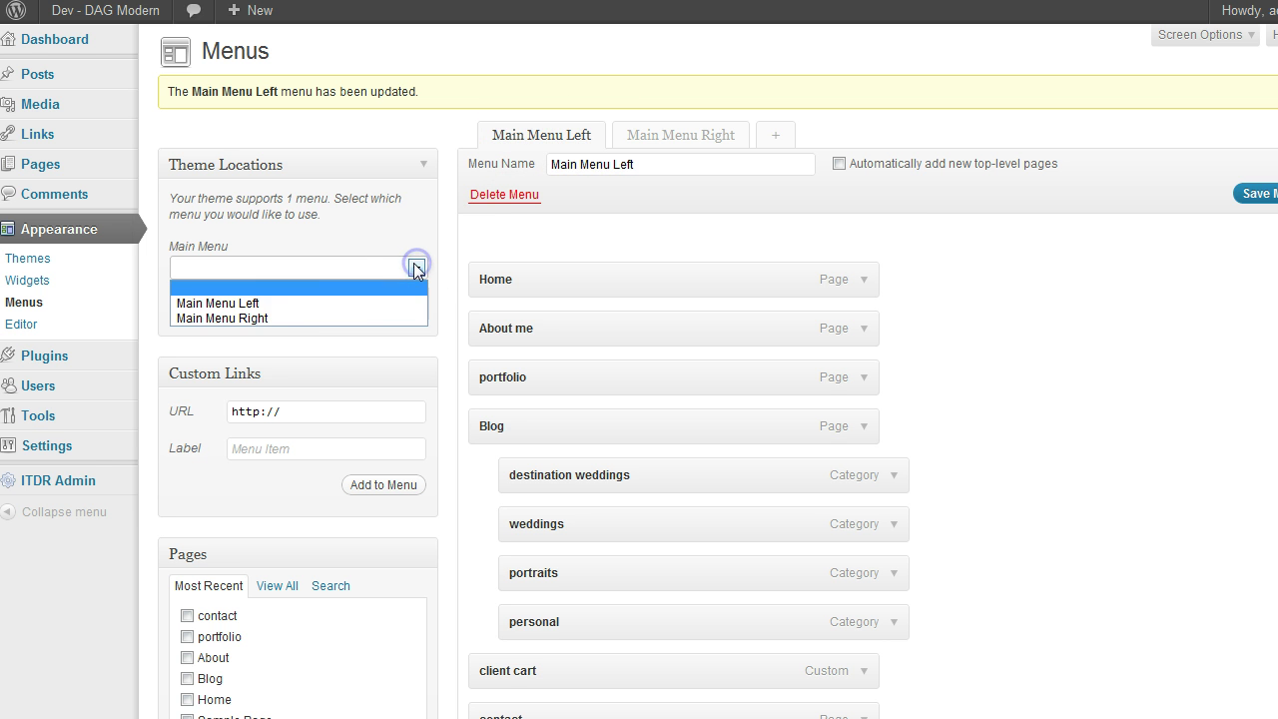
left_click(337, 304)
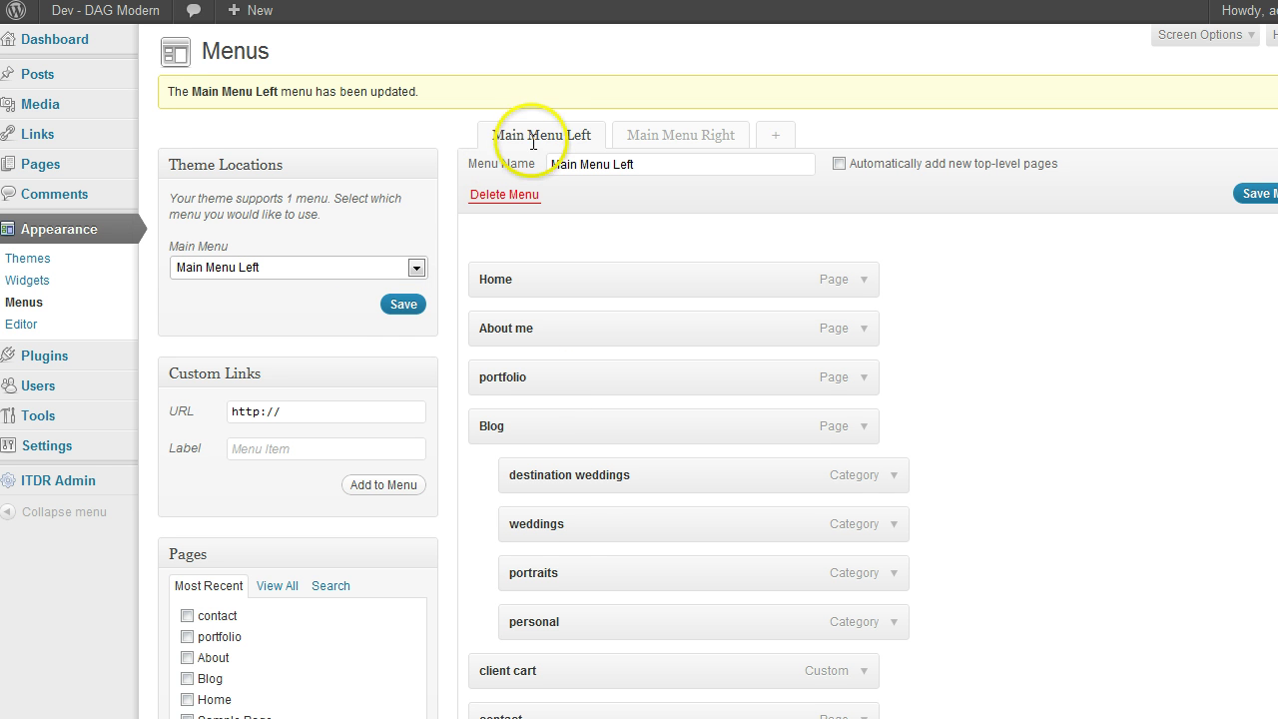
left_click(561, 525)
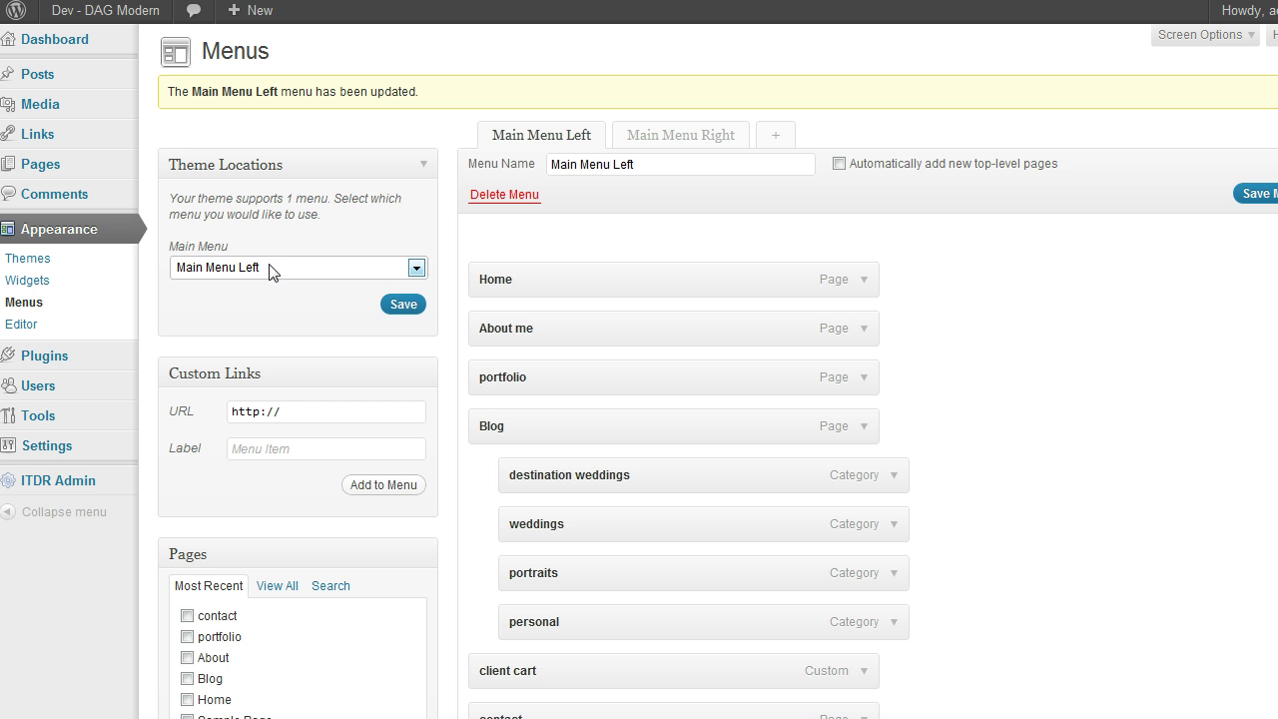
left_click(390, 300)
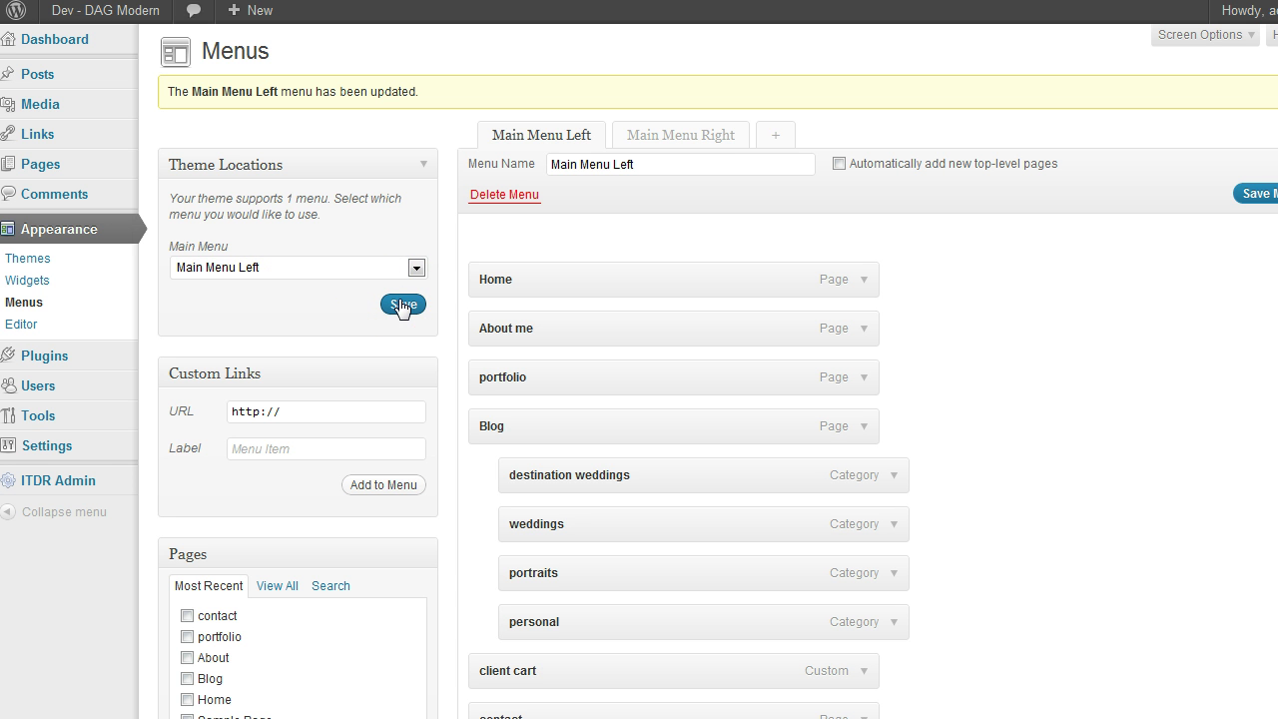